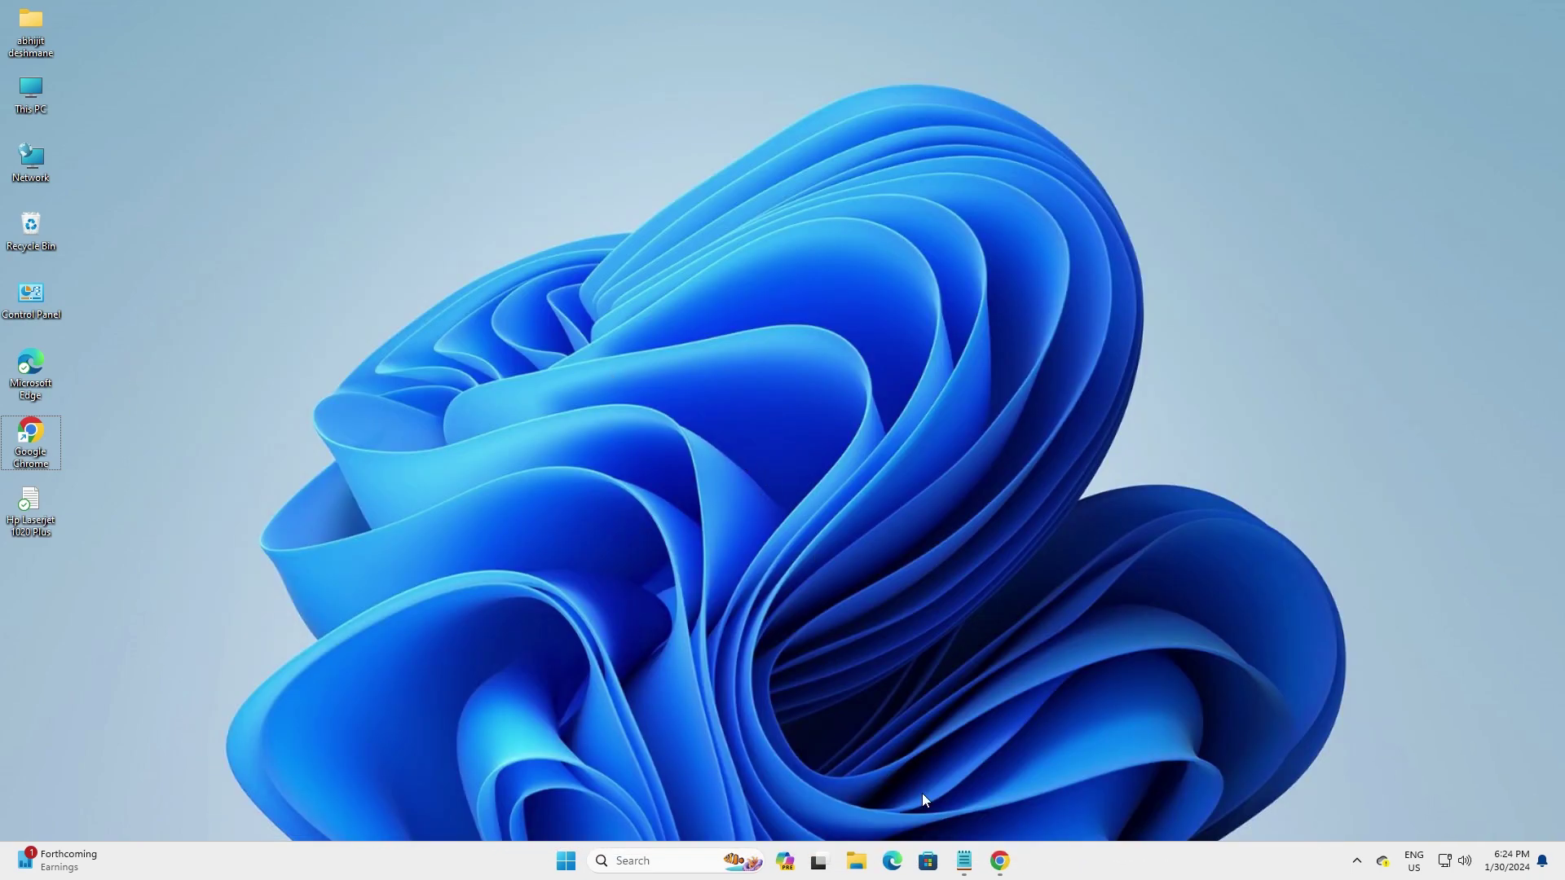
Switch to Chrome and download the Hp Laserjet 1020 Plus folder from MEGA as a ZIP file, accepting the site's cookies
click(963, 864)
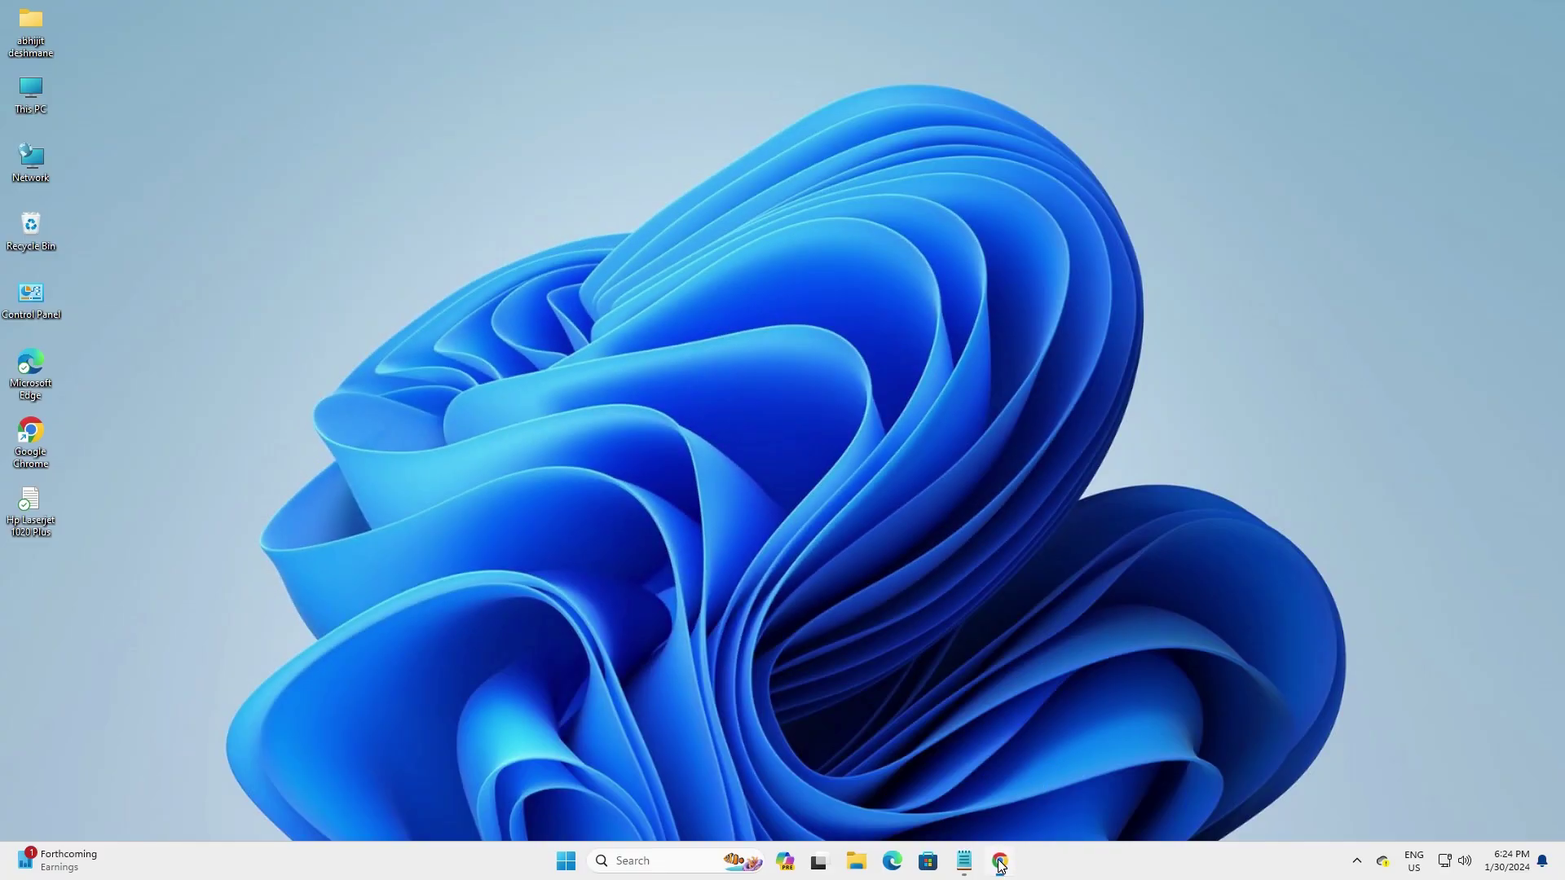
click(1000, 862)
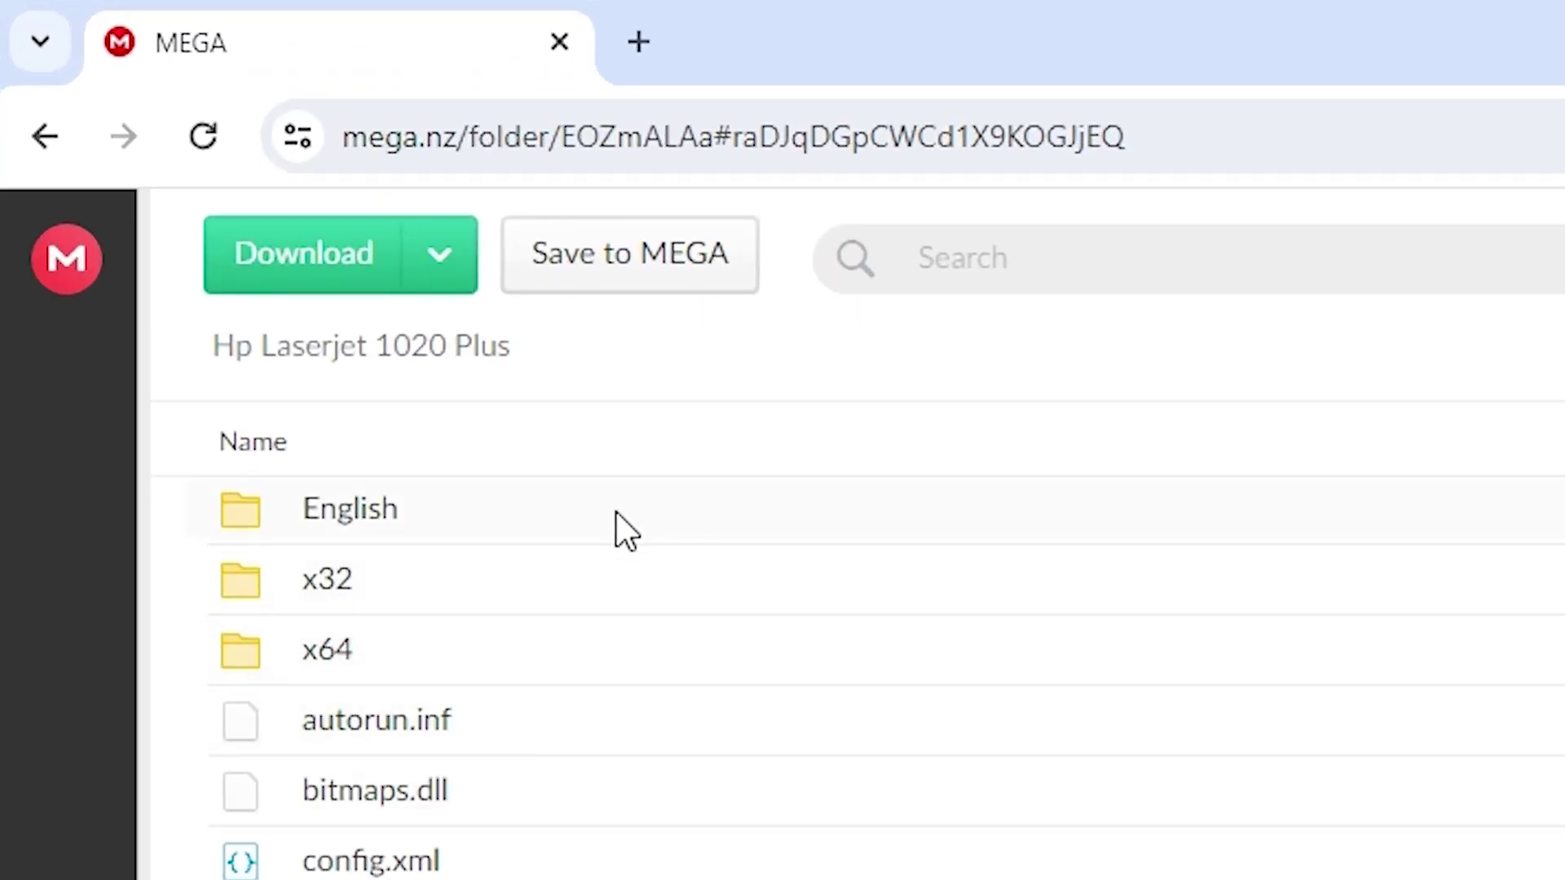
click(444, 255)
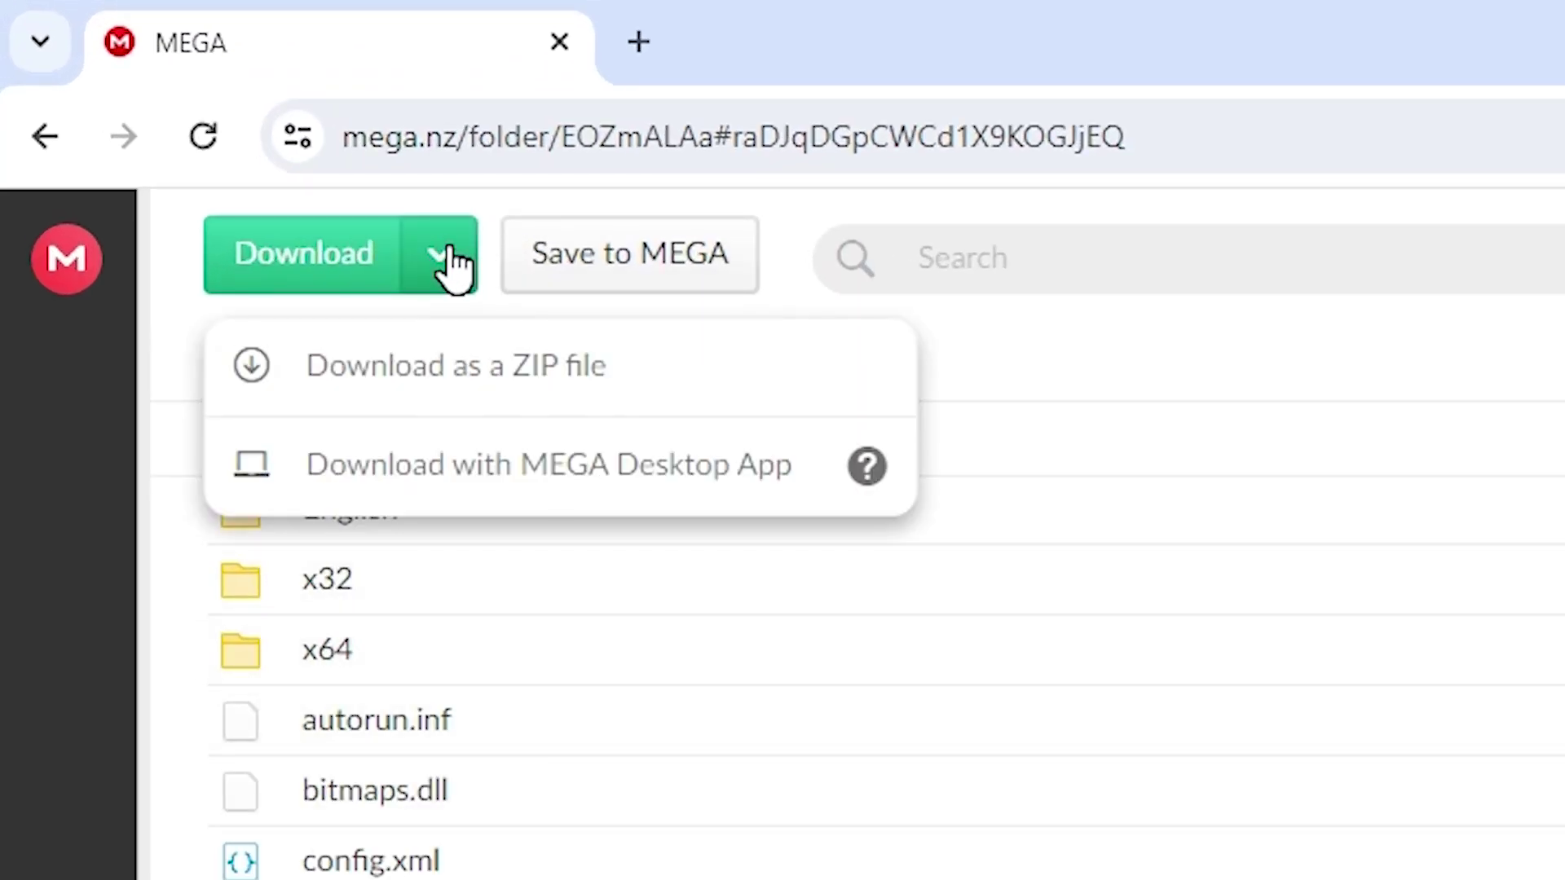
click(445, 375)
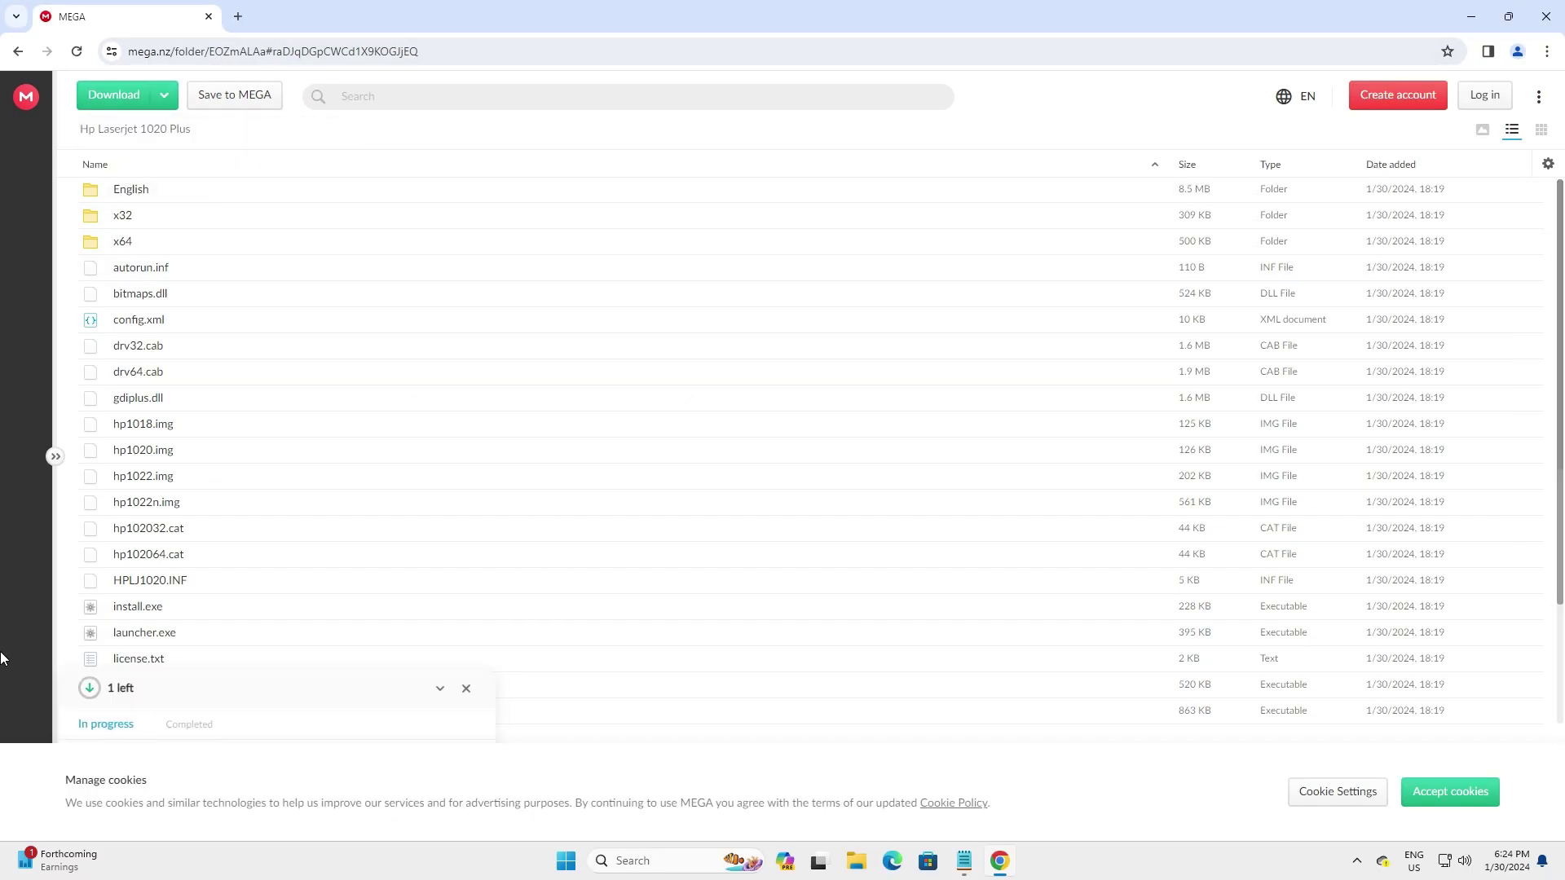
click(1452, 794)
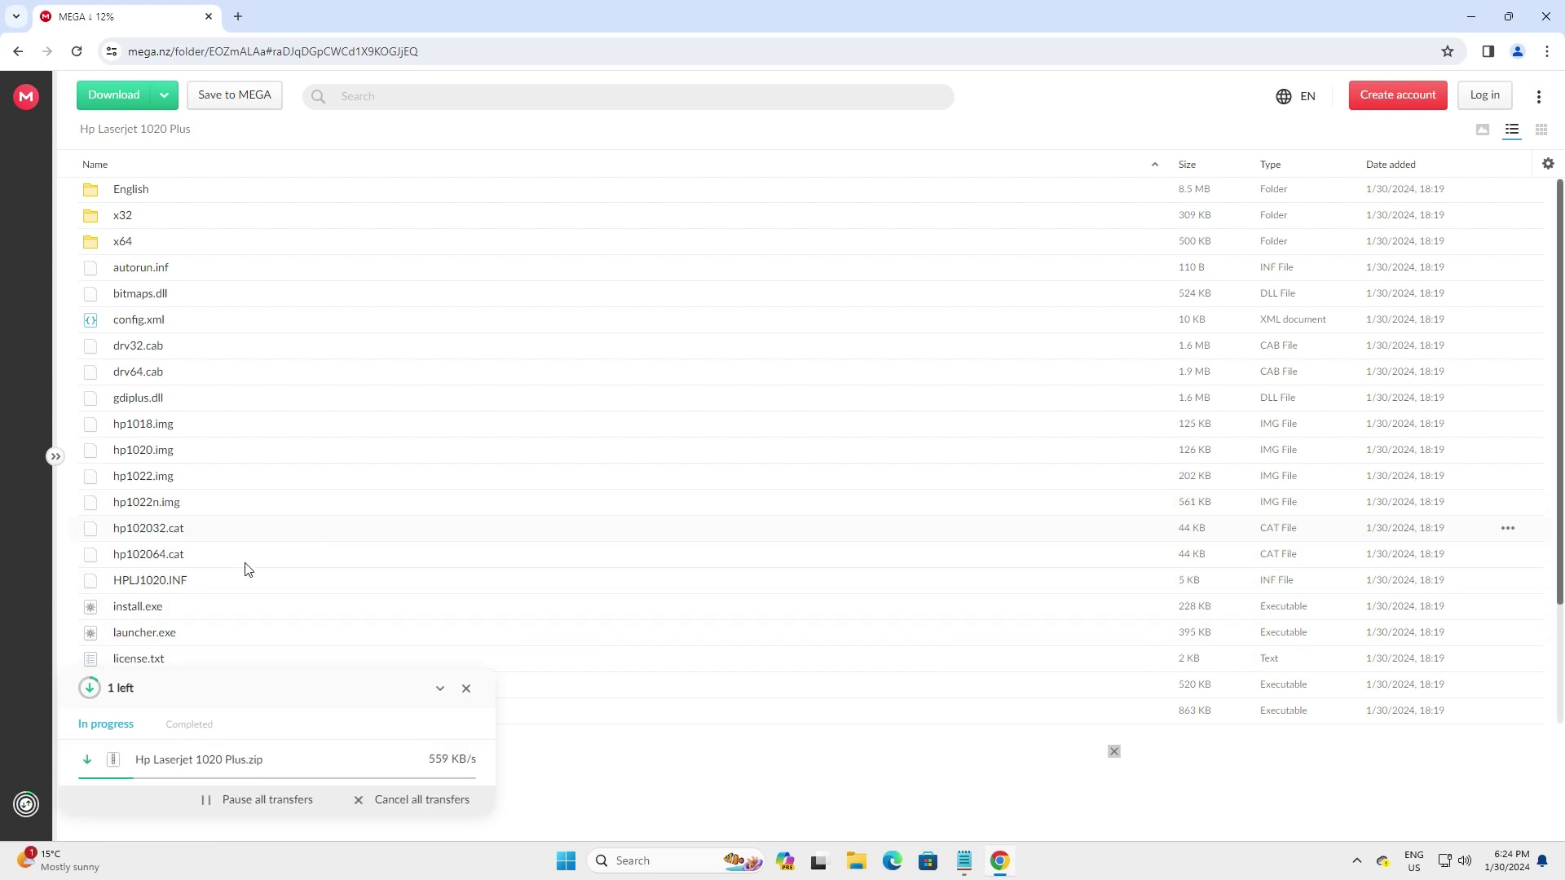
click(1114, 752)
scroll(937, 528, down, 2)
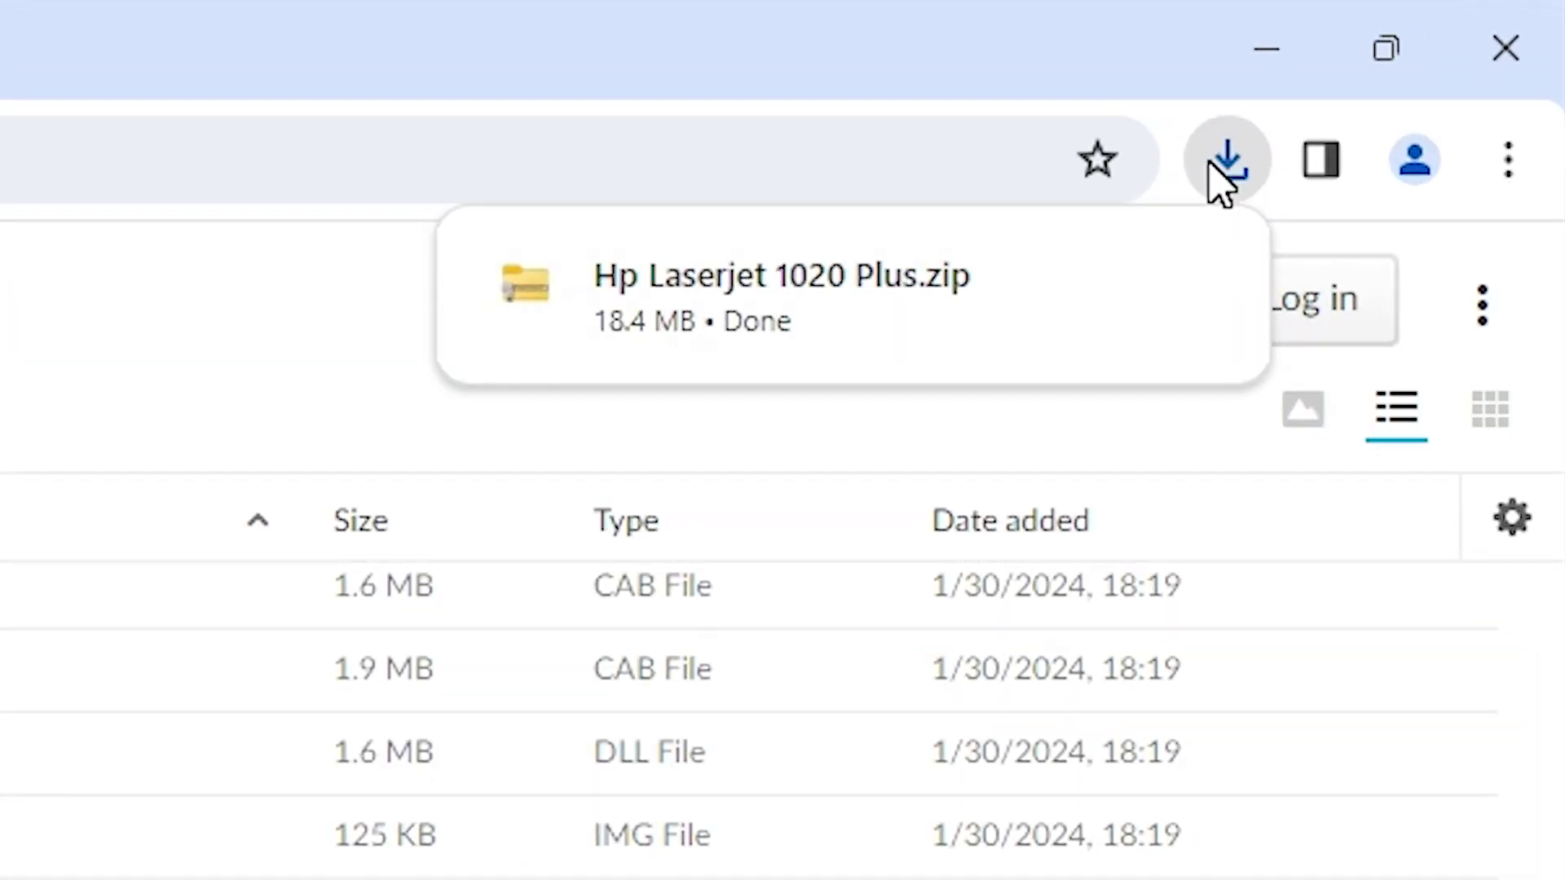
Show the downloaded Hp Laserjet 1020 Plus.zip in its folder and move it to the desktop beside the Google Chrome shortcut
mouse_move(1065, 293)
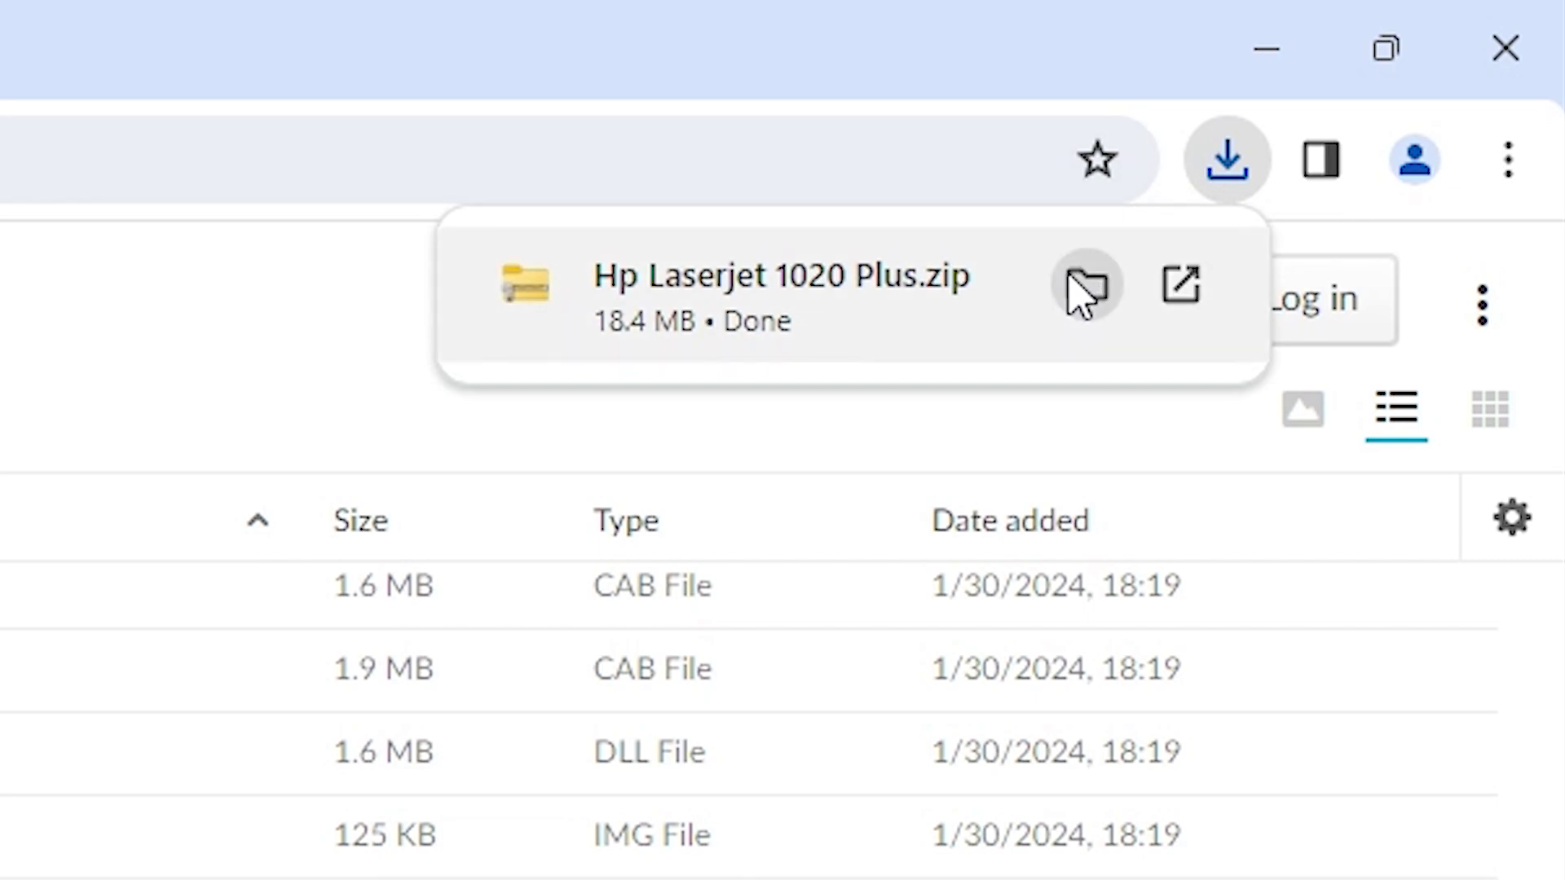
click(1085, 286)
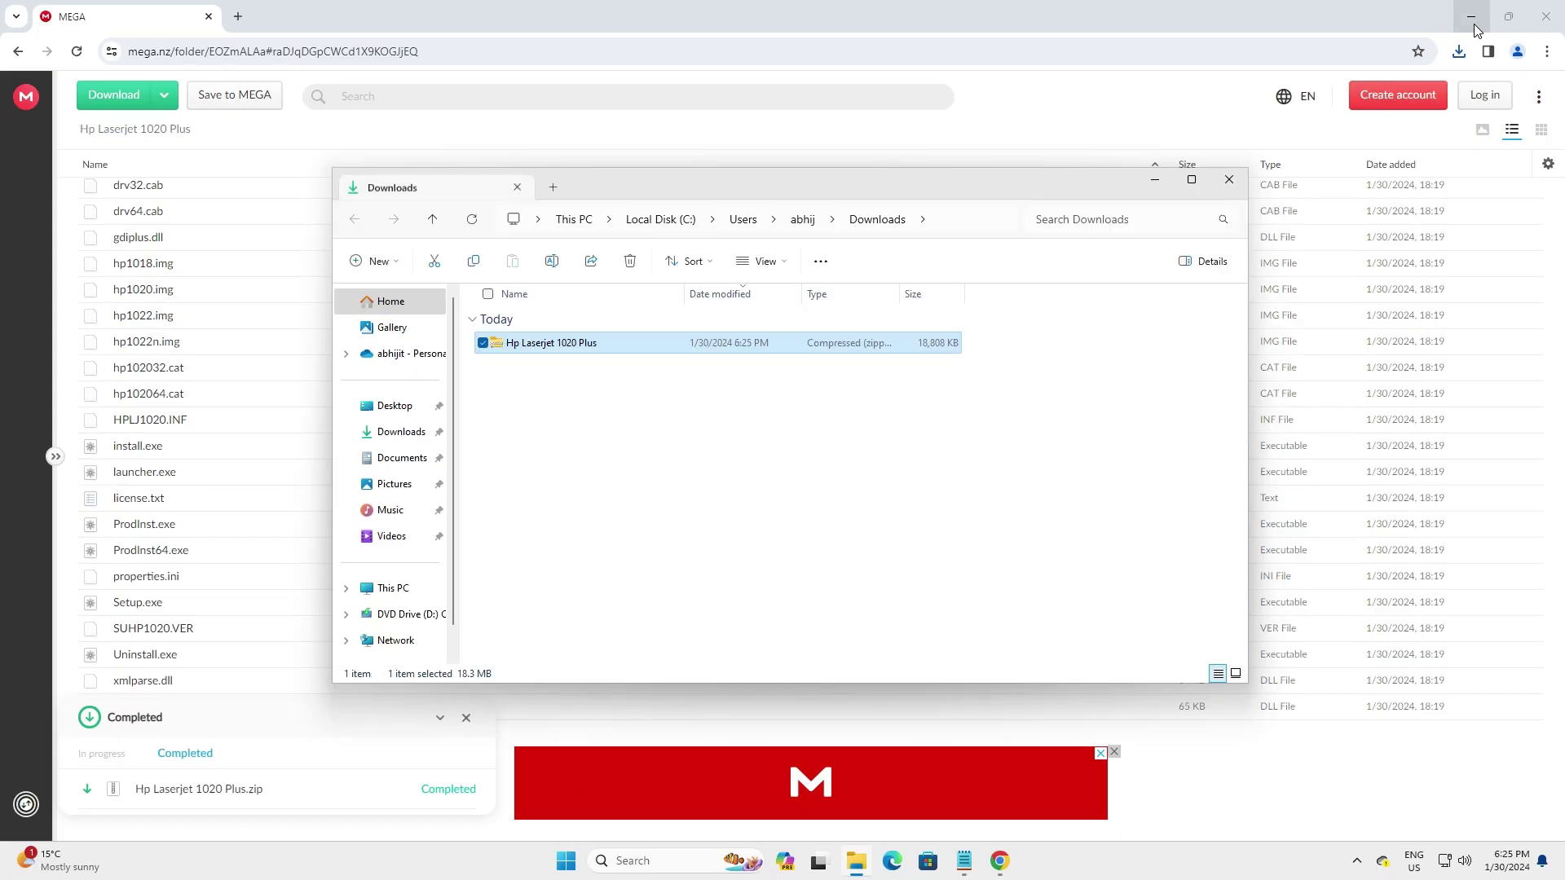
click(1471, 16)
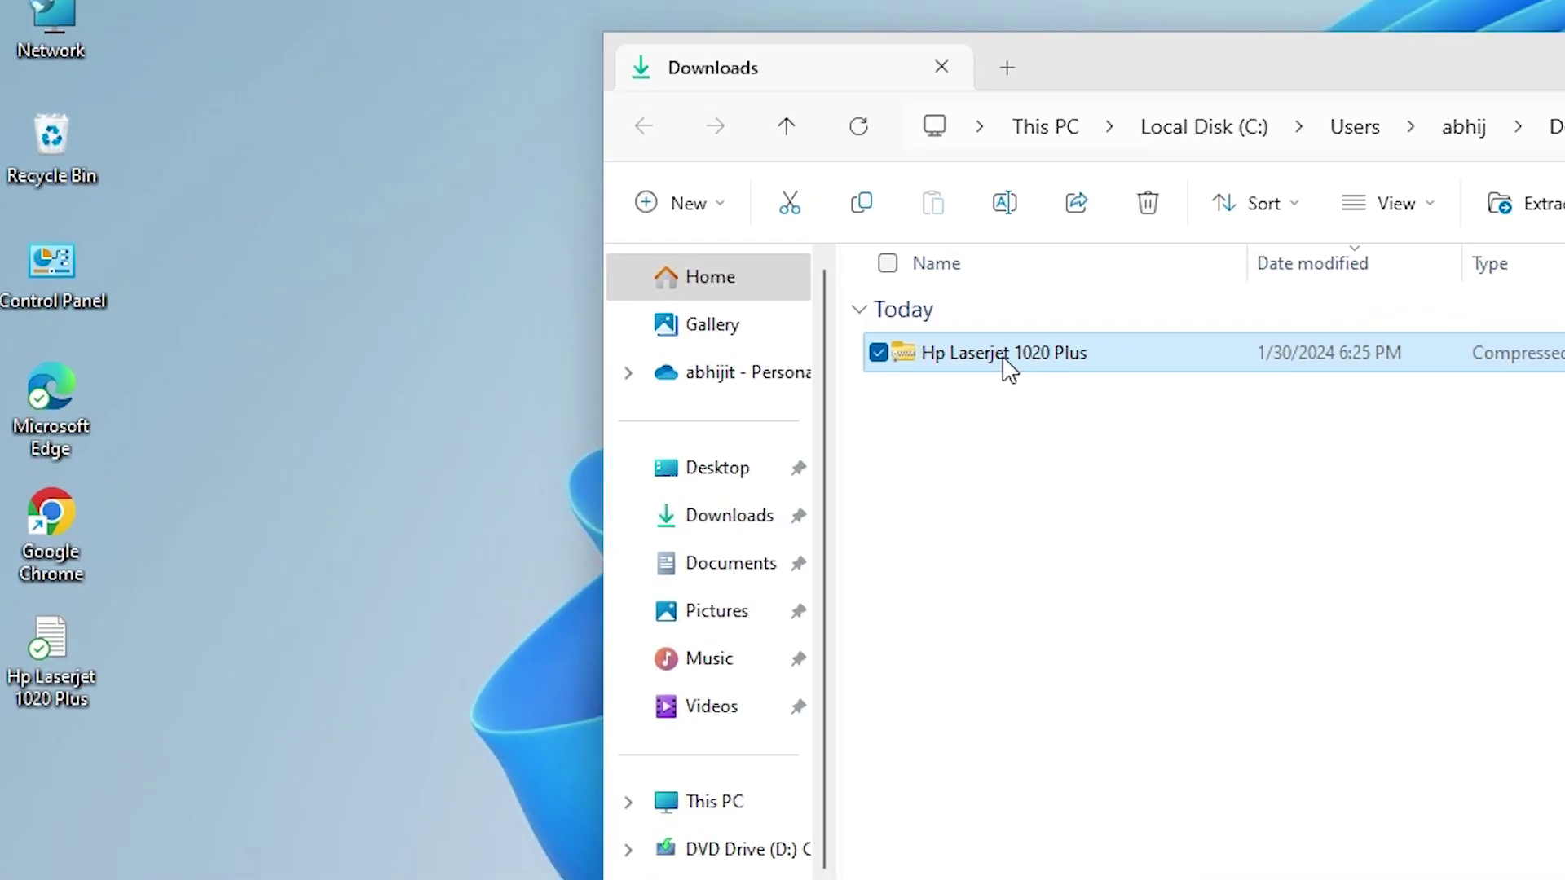
drag(1007, 368, 229, 388)
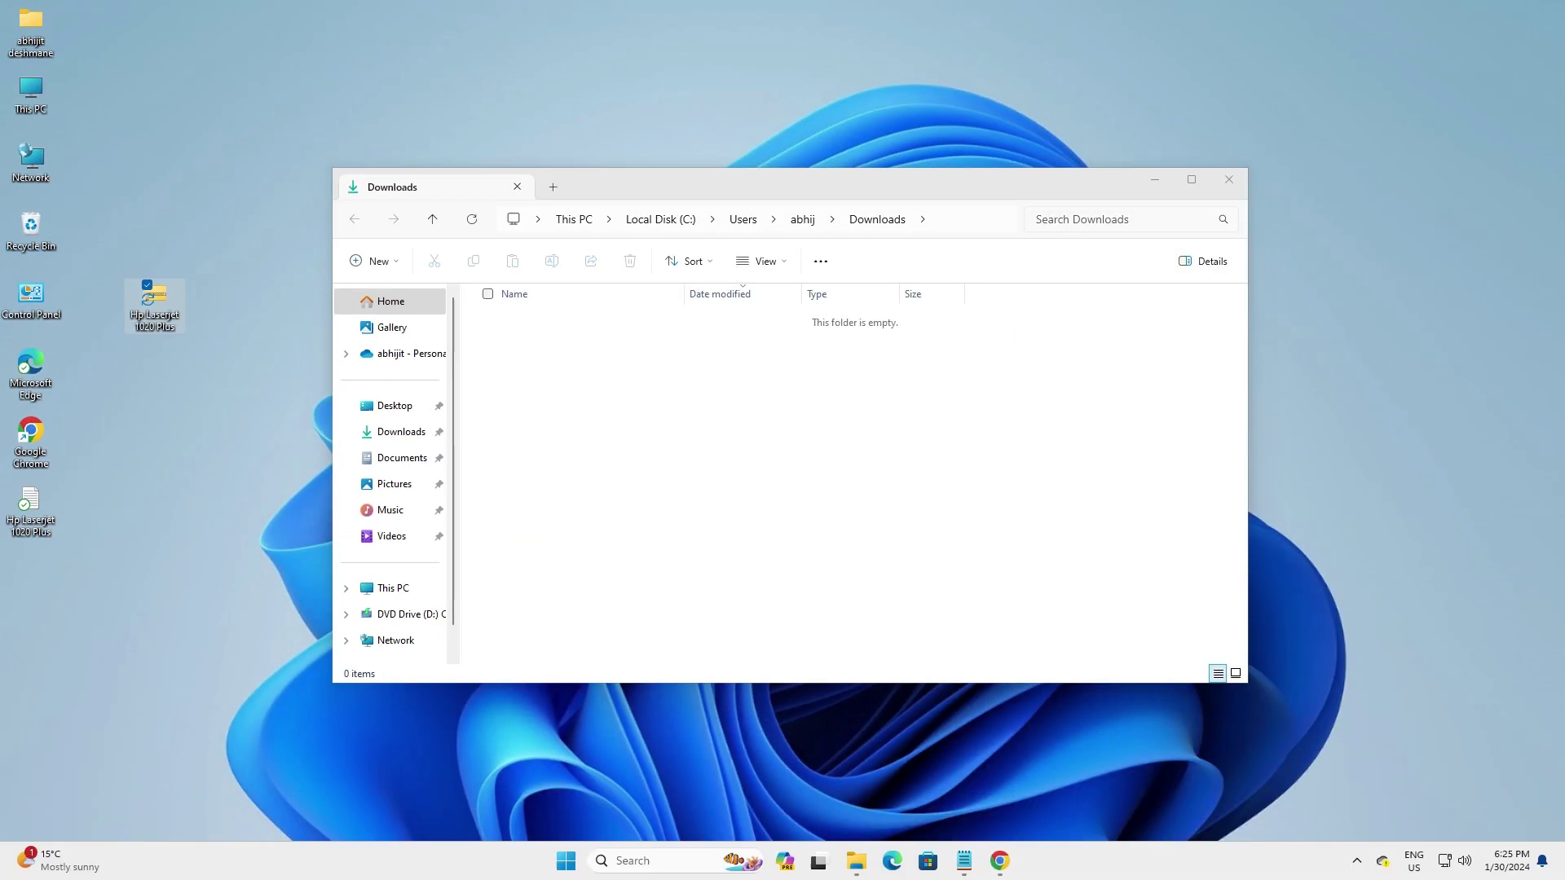
click(1222, 178)
drag(151, 299, 92, 433)
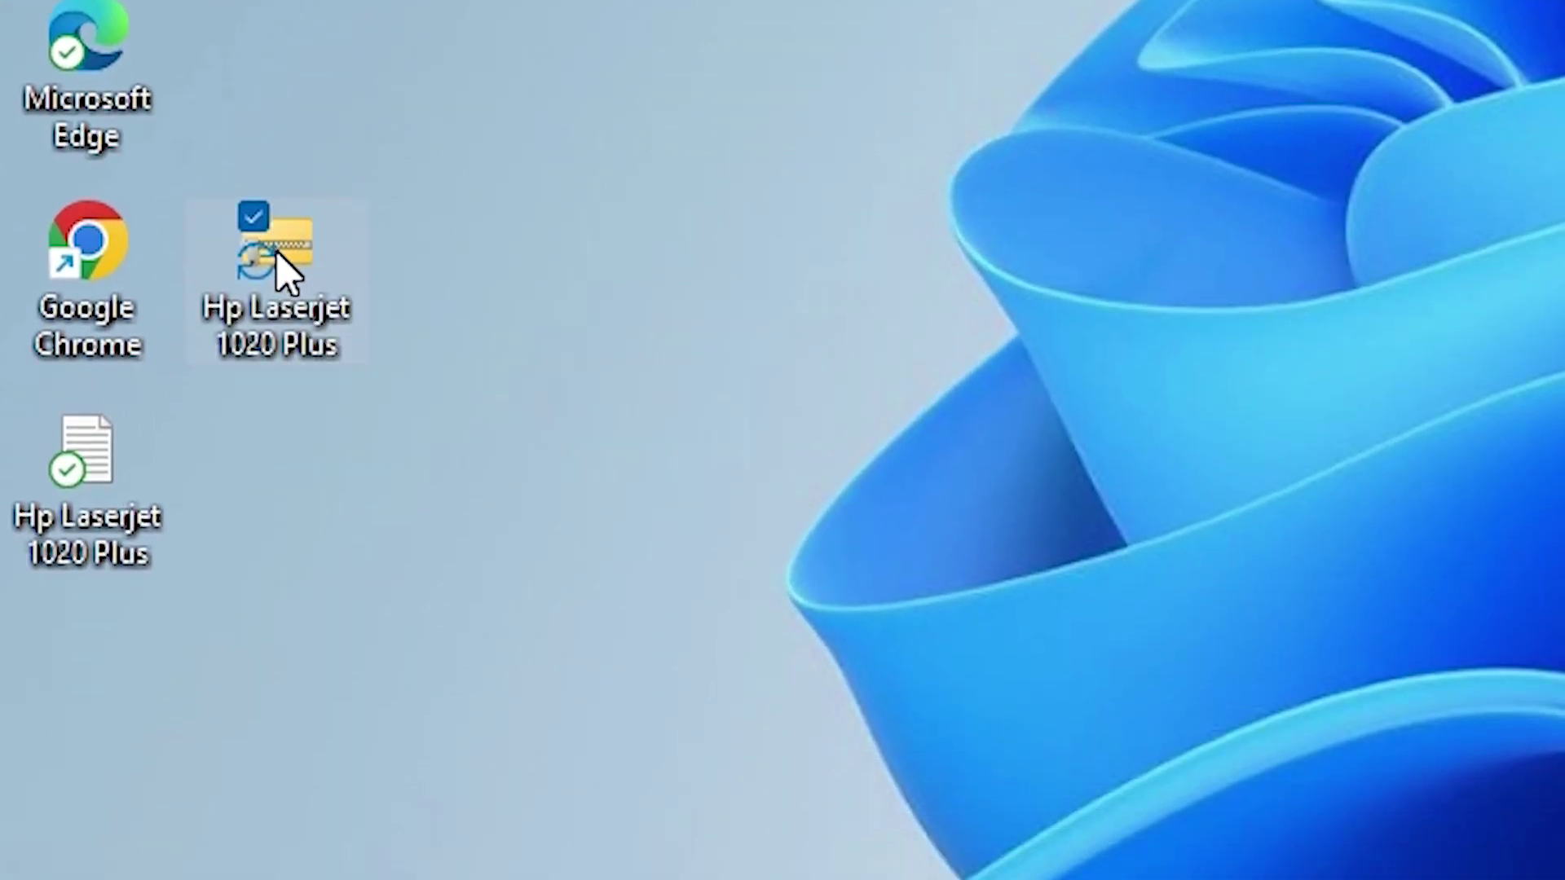
Extract the Hp Laserjet 1020 Plus archive with WinRAR into its own folder on the desktop
right_click(277, 252)
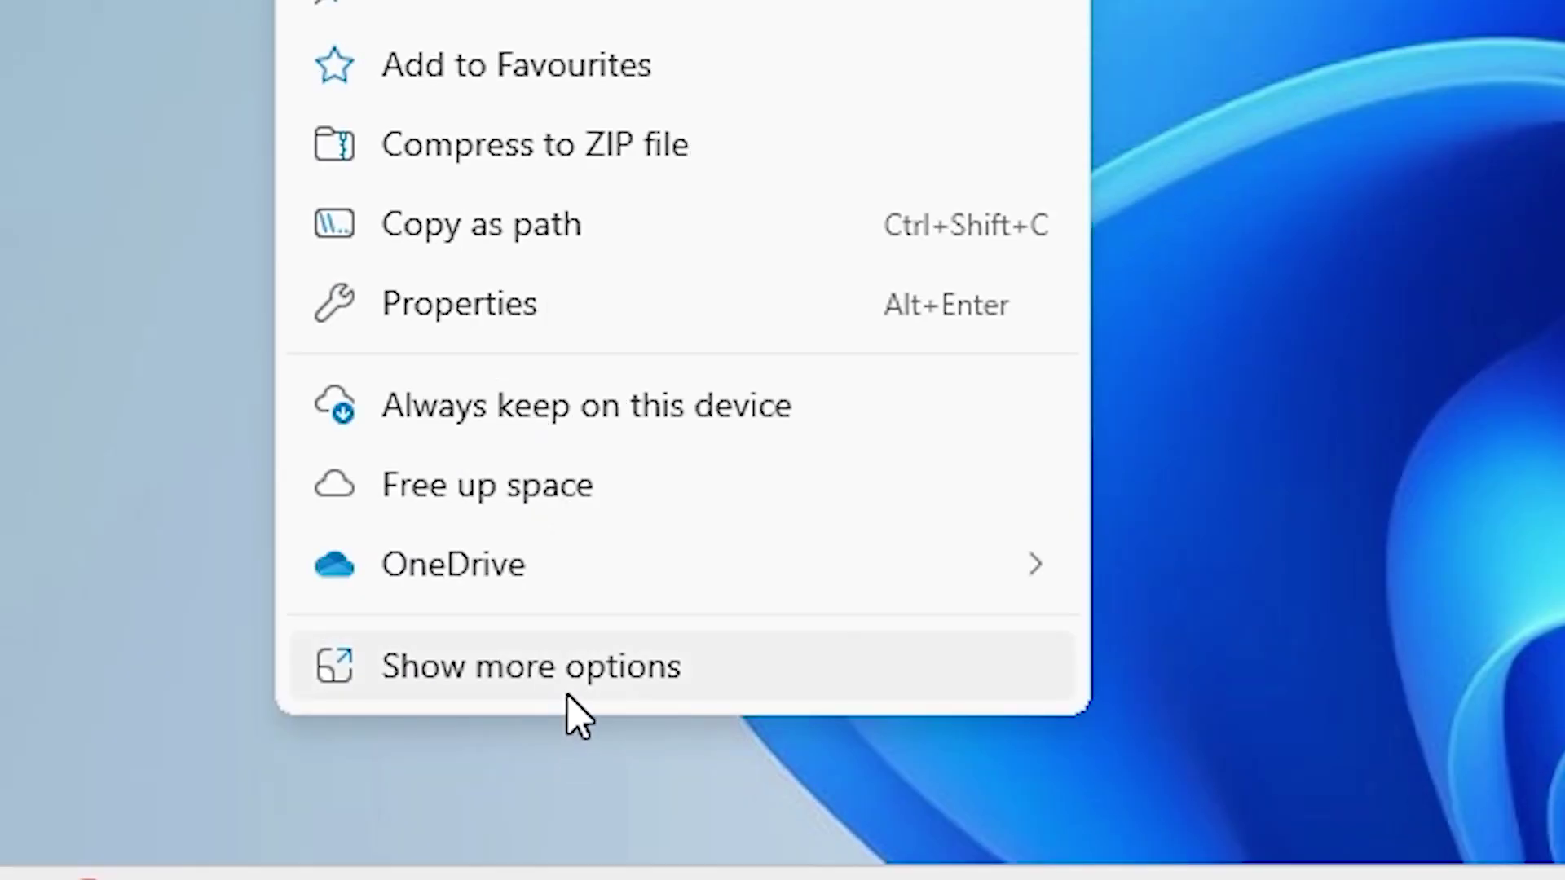
click(567, 688)
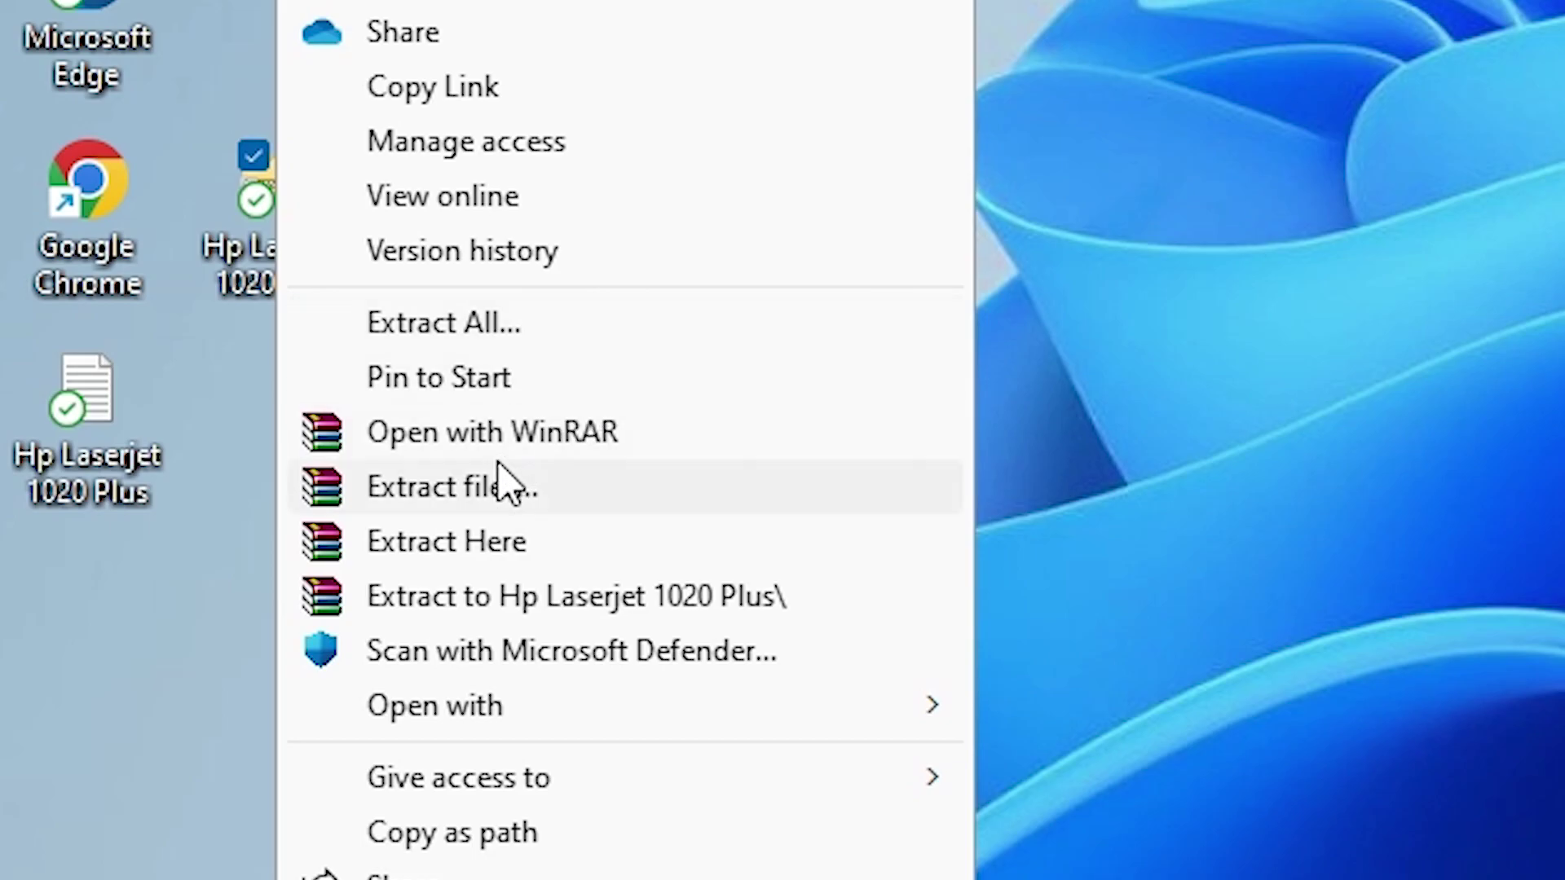
click(474, 509)
click(878, 807)
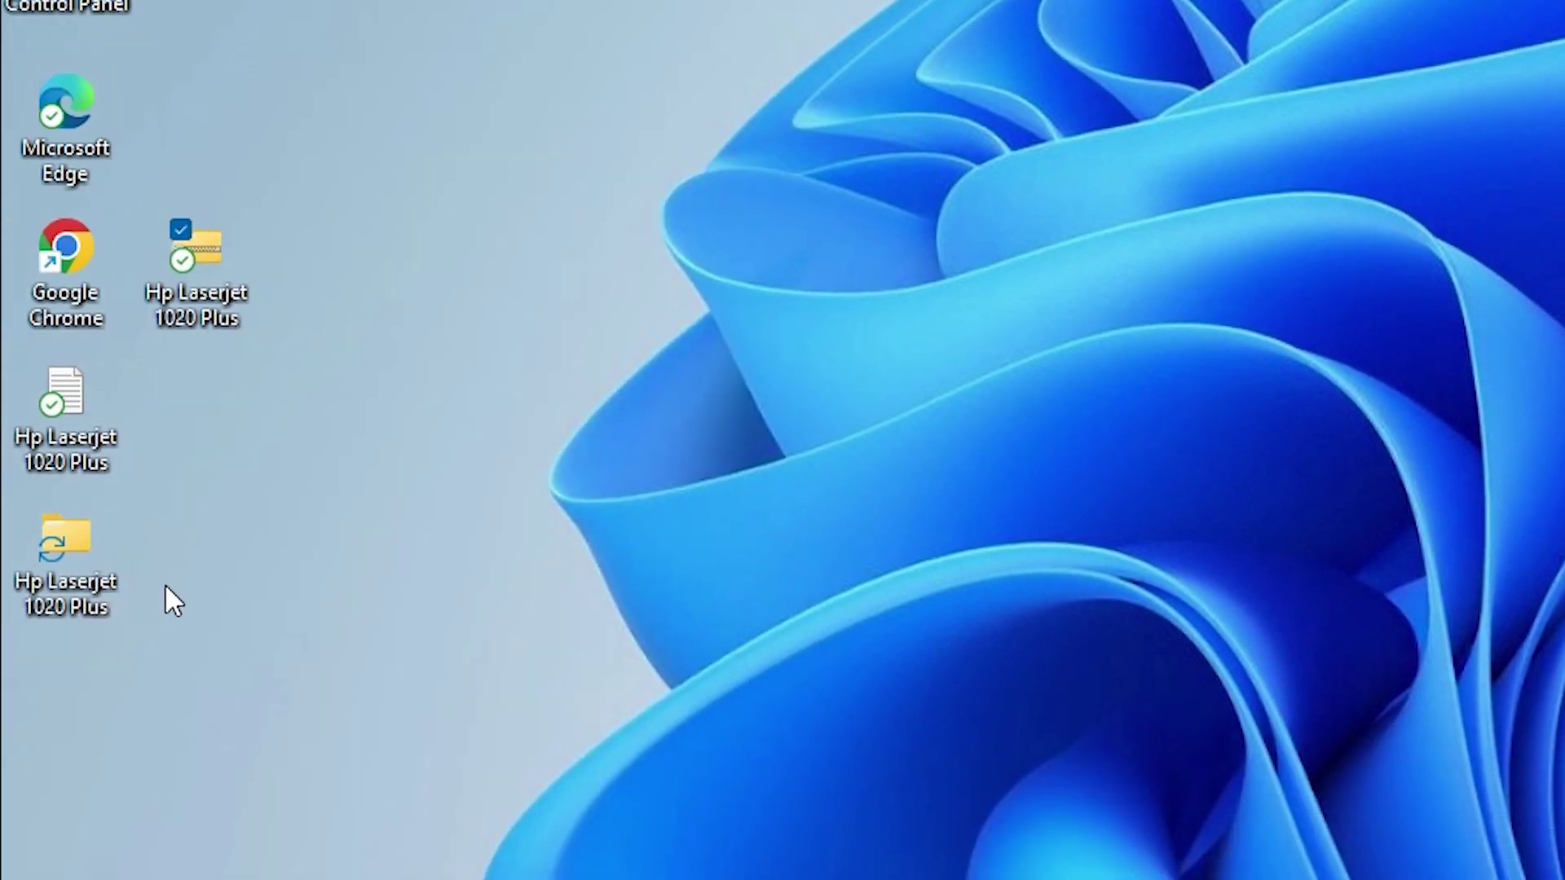
Check the driver files inside the extracted Hp Laserjet 1020 Plus folder and close the folder window
double_click(75, 562)
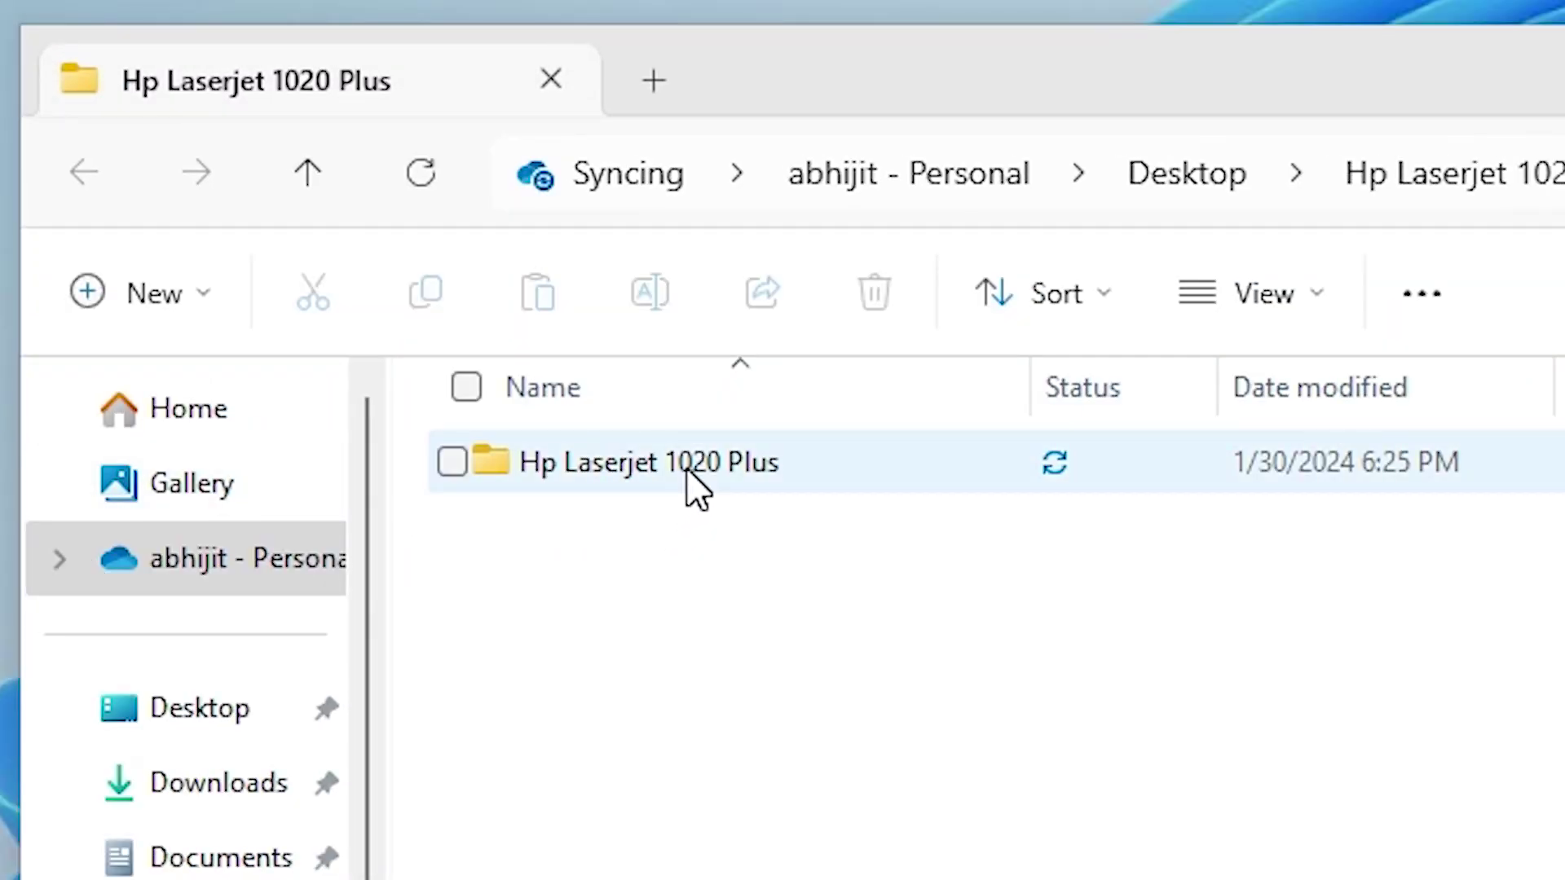
double_click(691, 462)
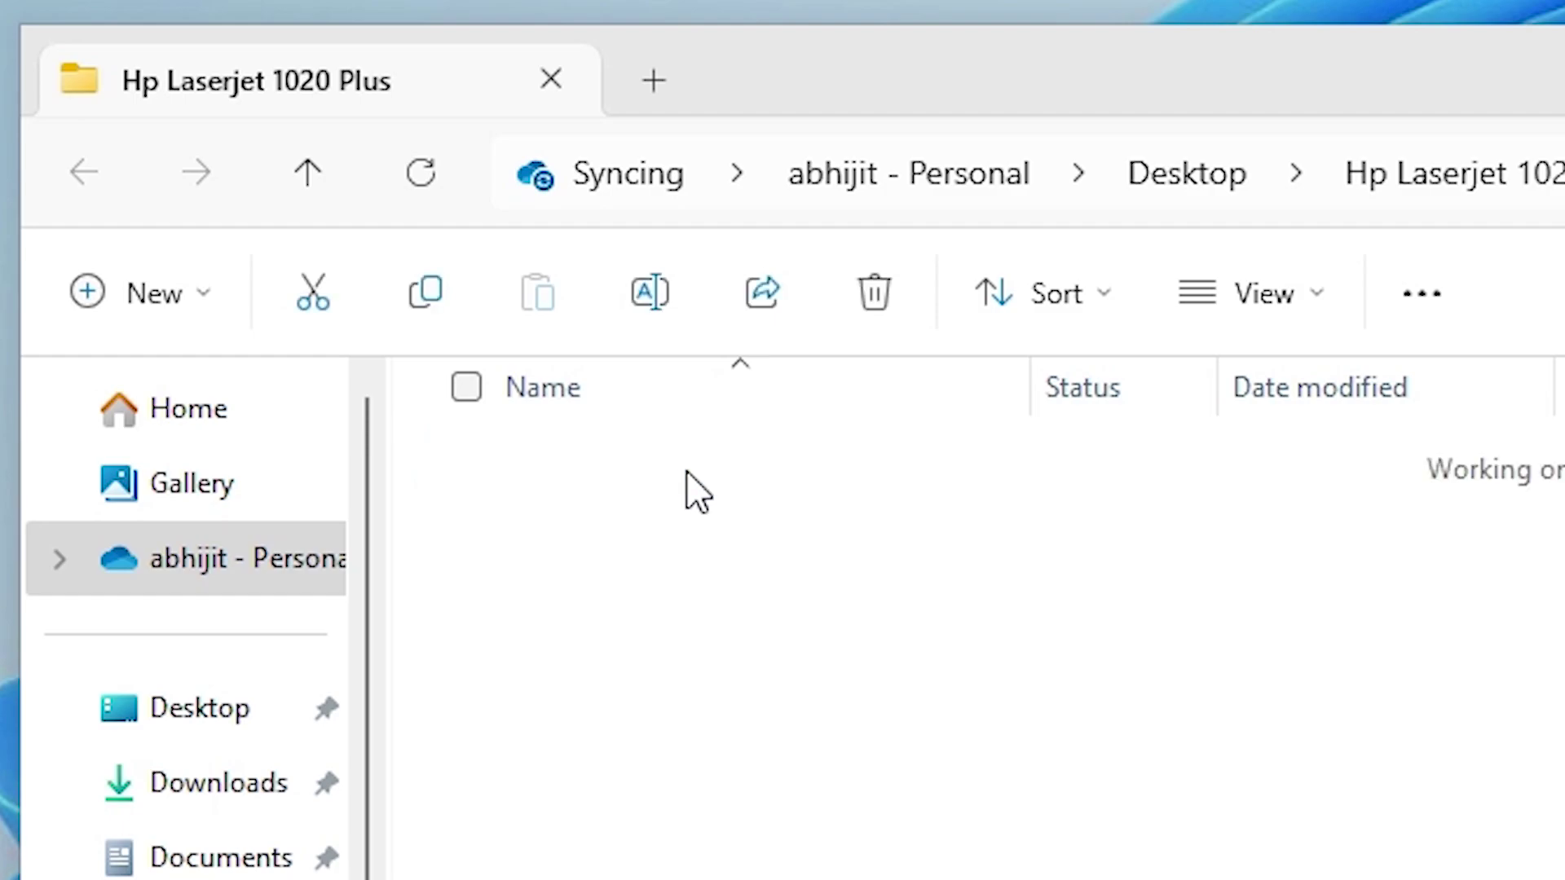
scroll(691, 676, down, 3)
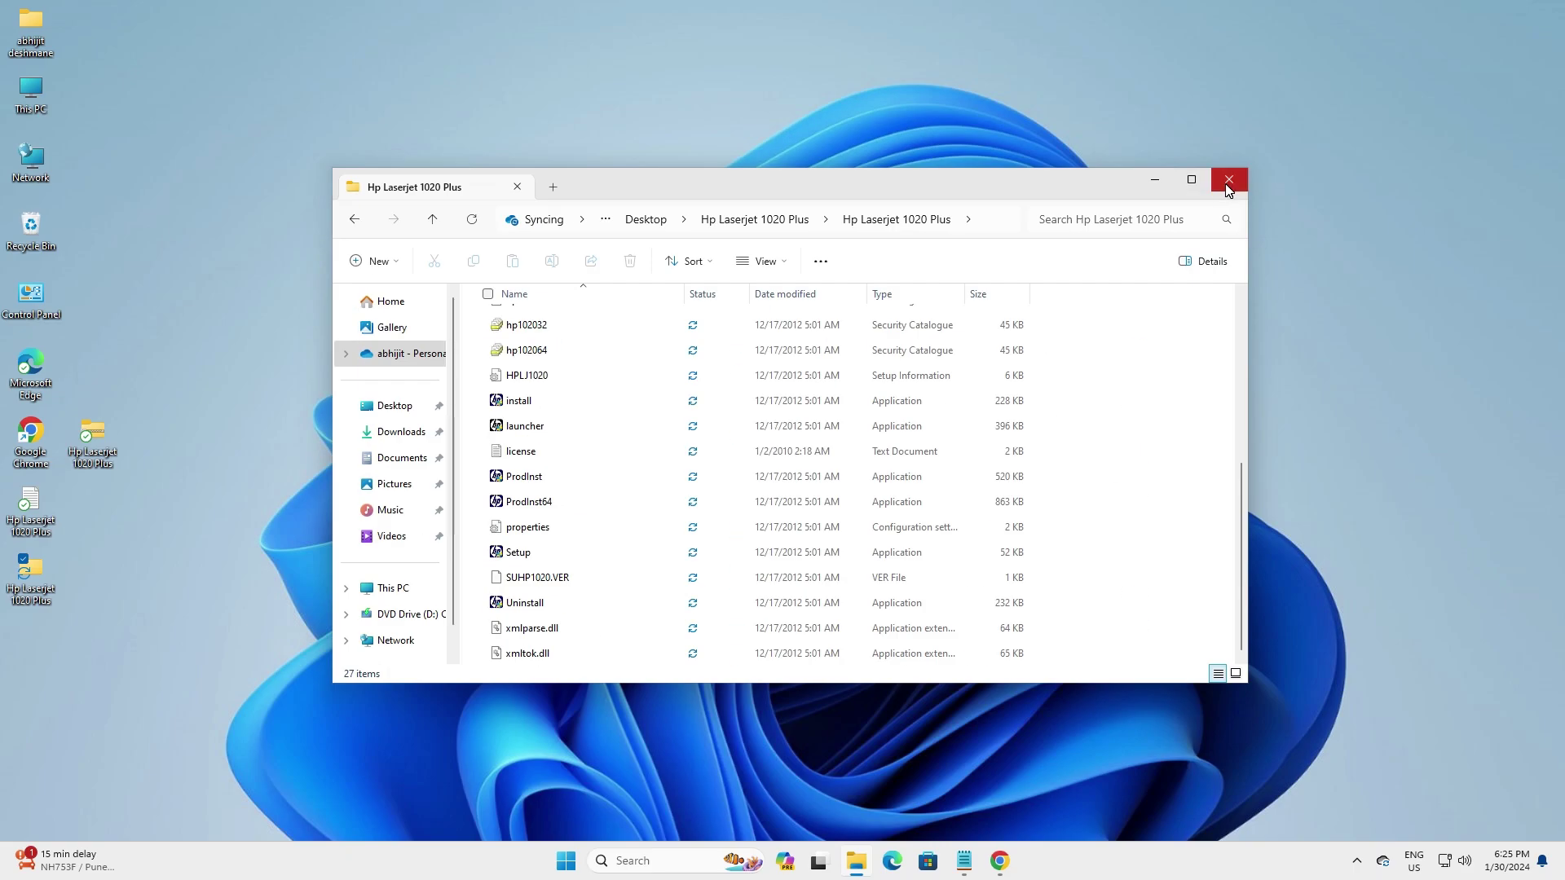
click(1229, 187)
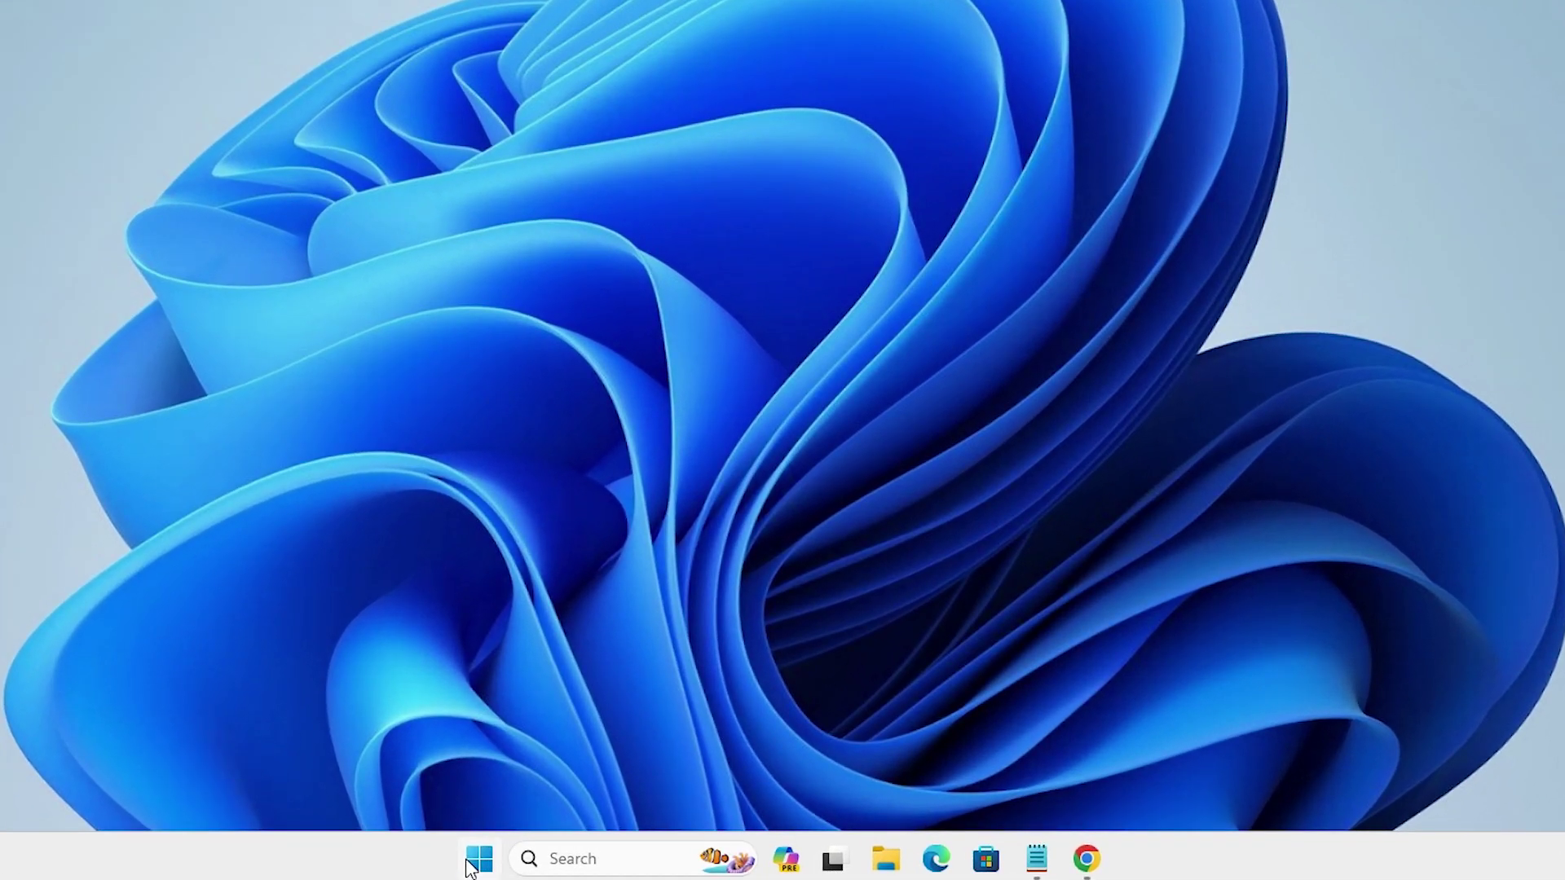
Search the system for "pr" and open the Printers & scanners settings
click(562, 862)
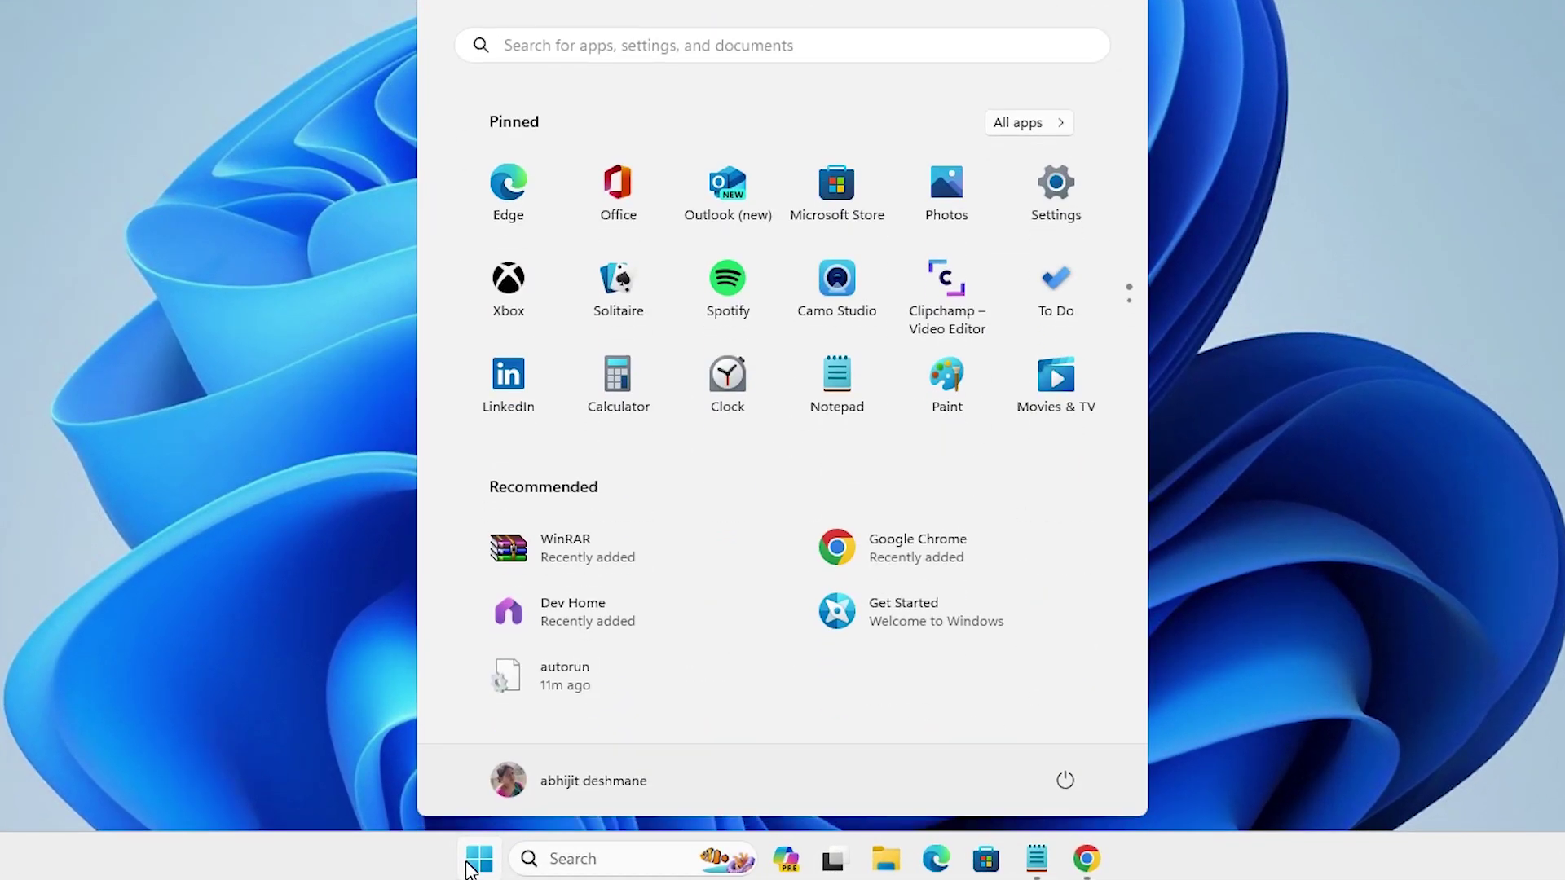
text(pr)
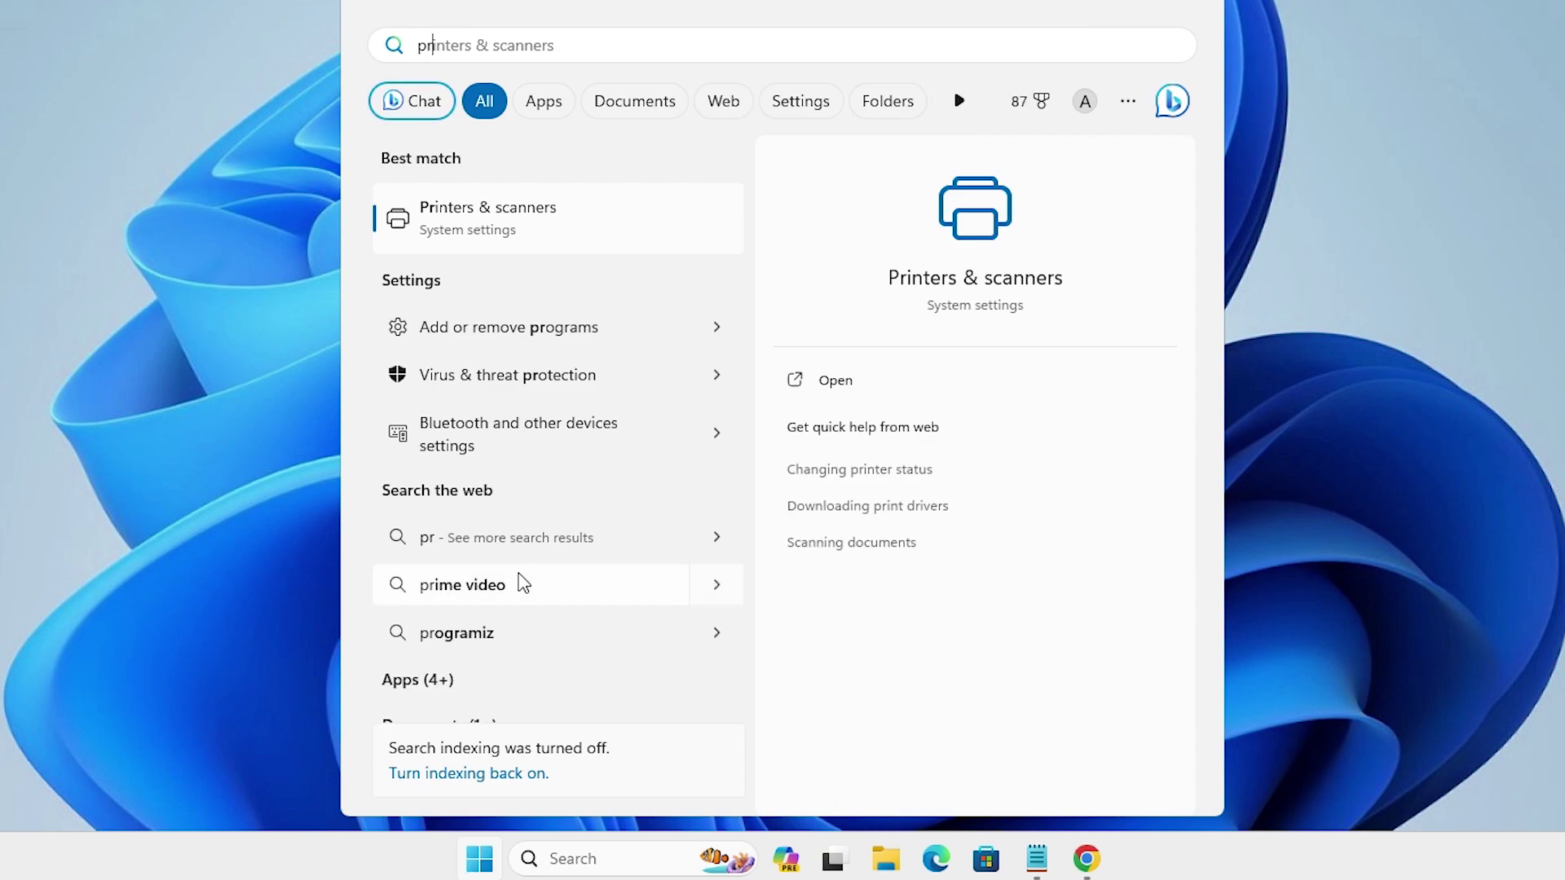
click(577, 220)
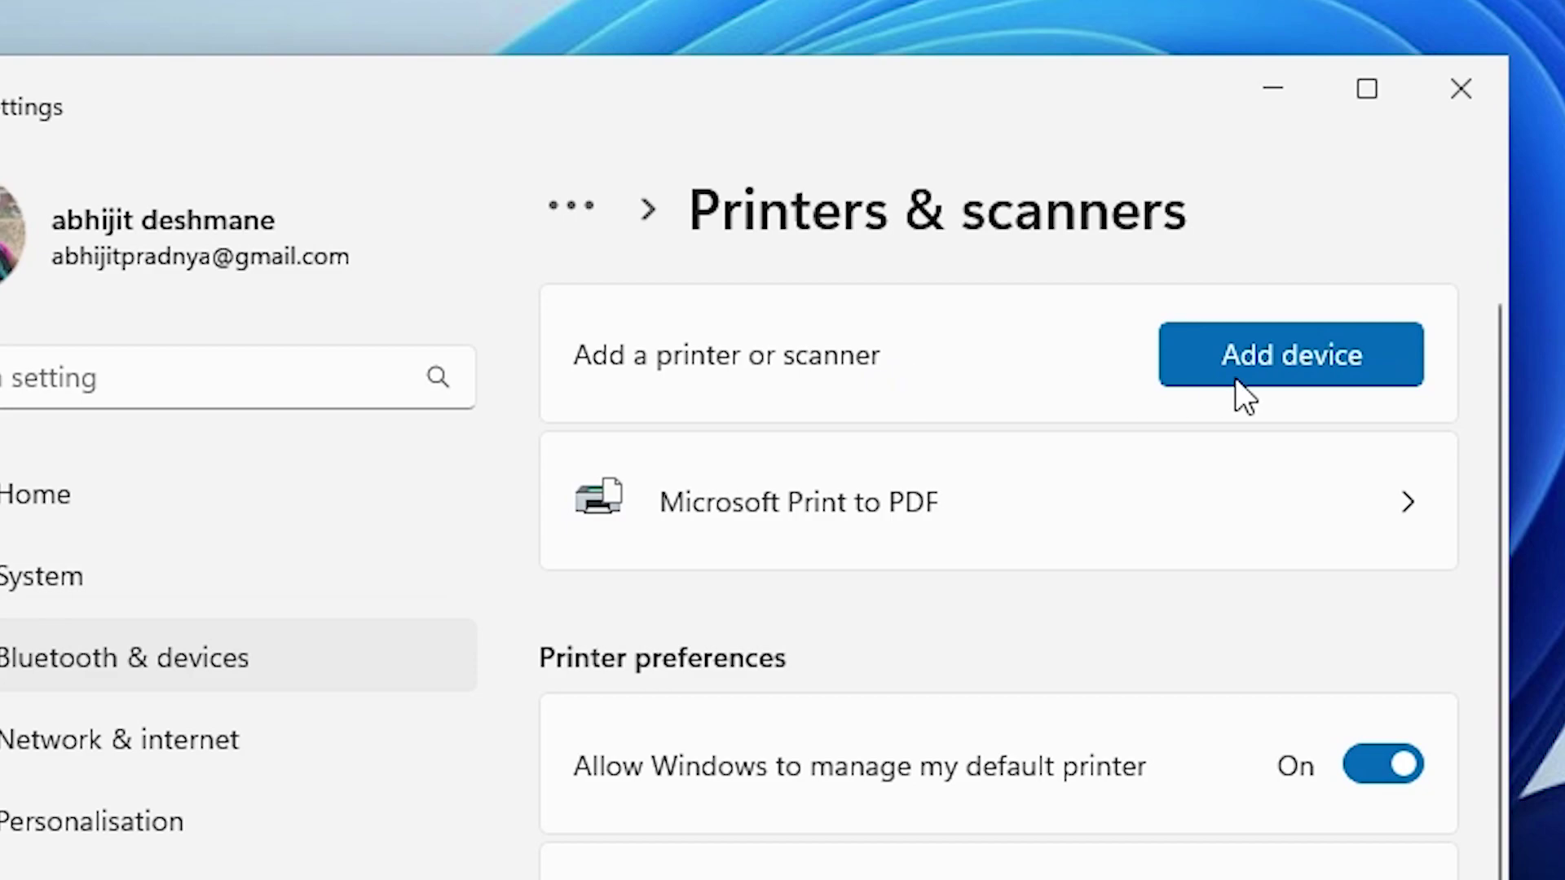
Start adding an unlisted printer manually and close the Settings window behind the Add Printer wizard
click(1283, 362)
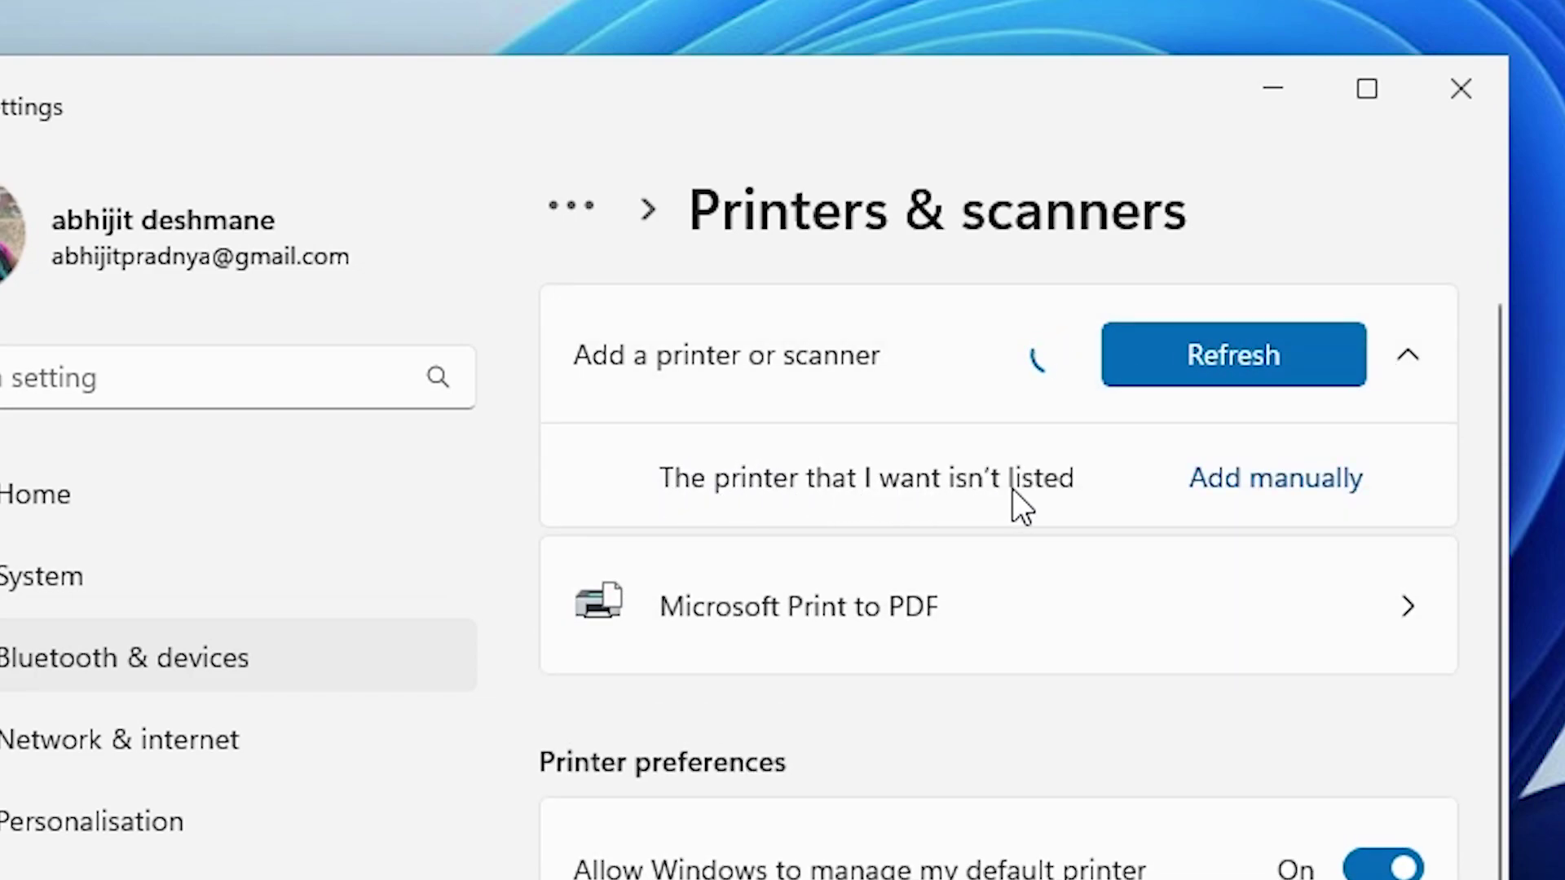
click(1258, 479)
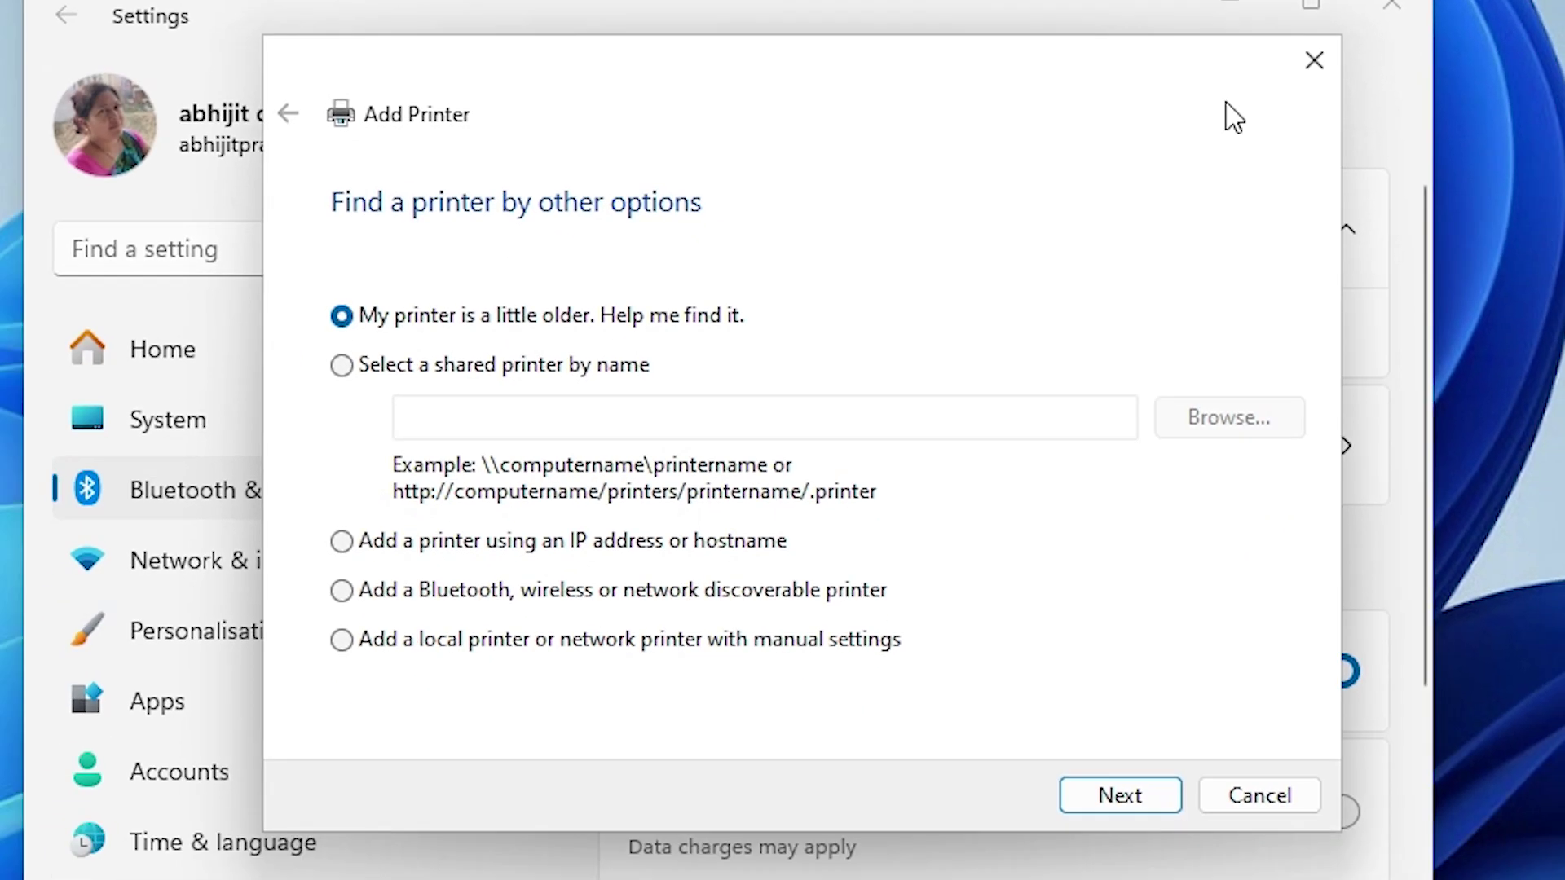
click(1273, 106)
click(1273, 88)
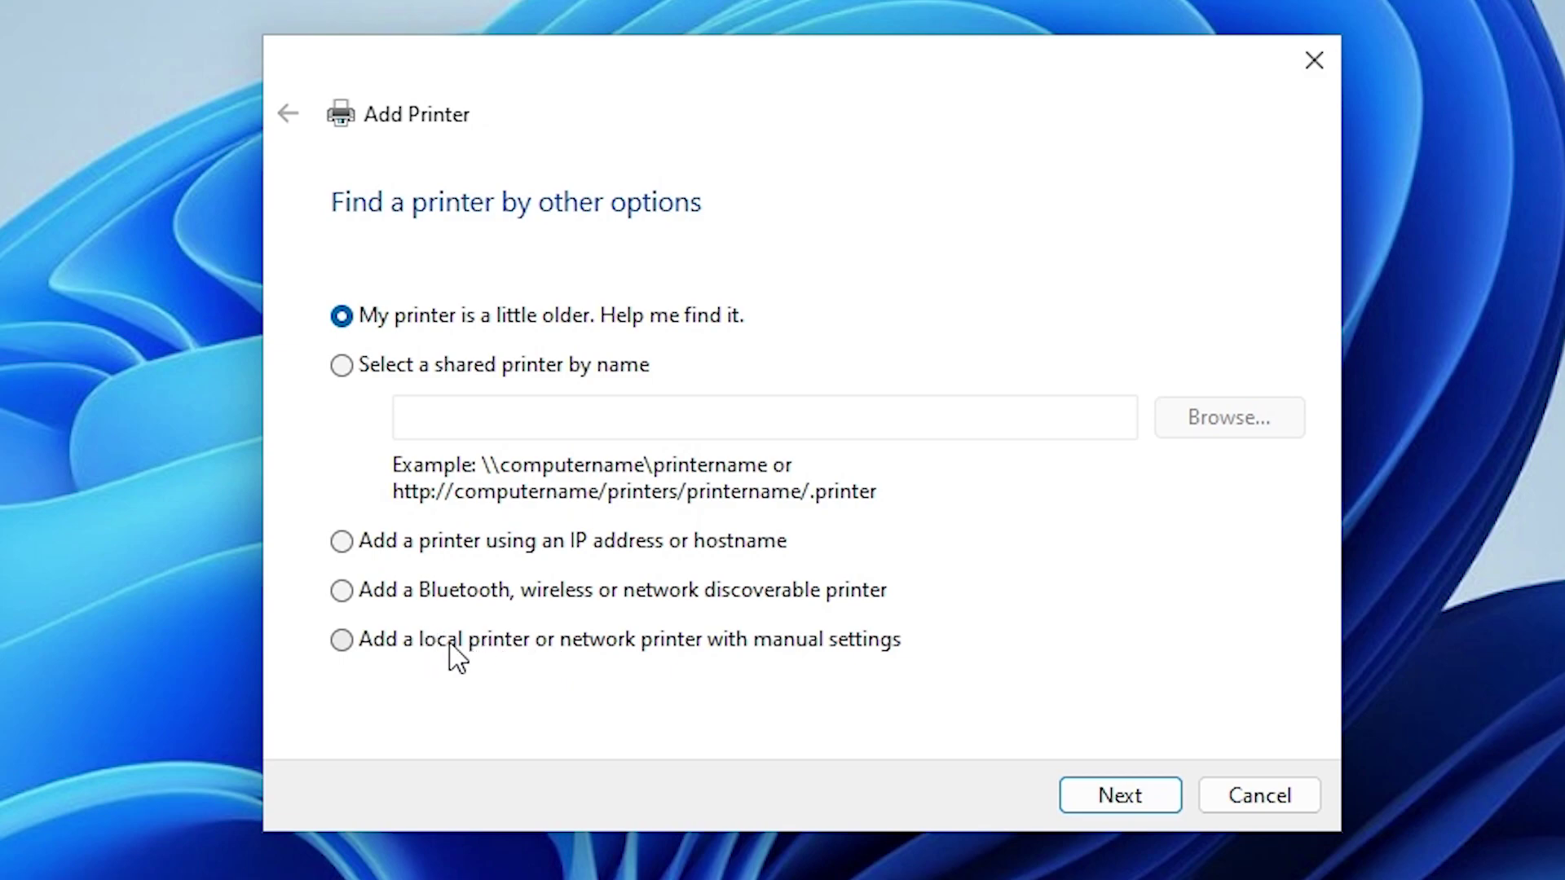
Choose to add a local or network printer with manual settings, using the existing port USB_001 (Local Port)
click(803, 640)
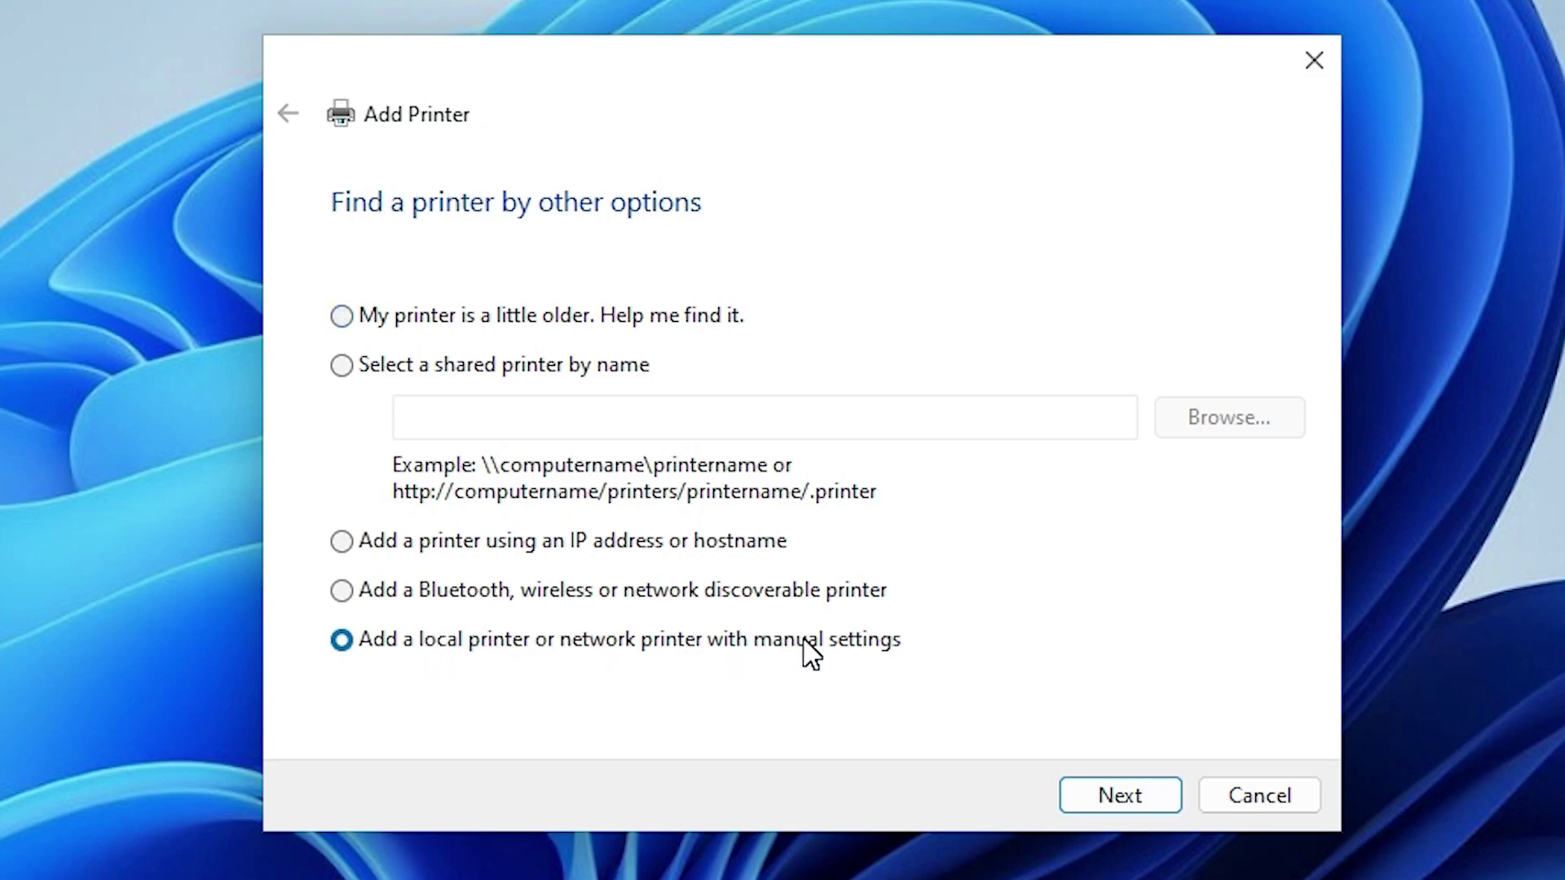
click(1110, 795)
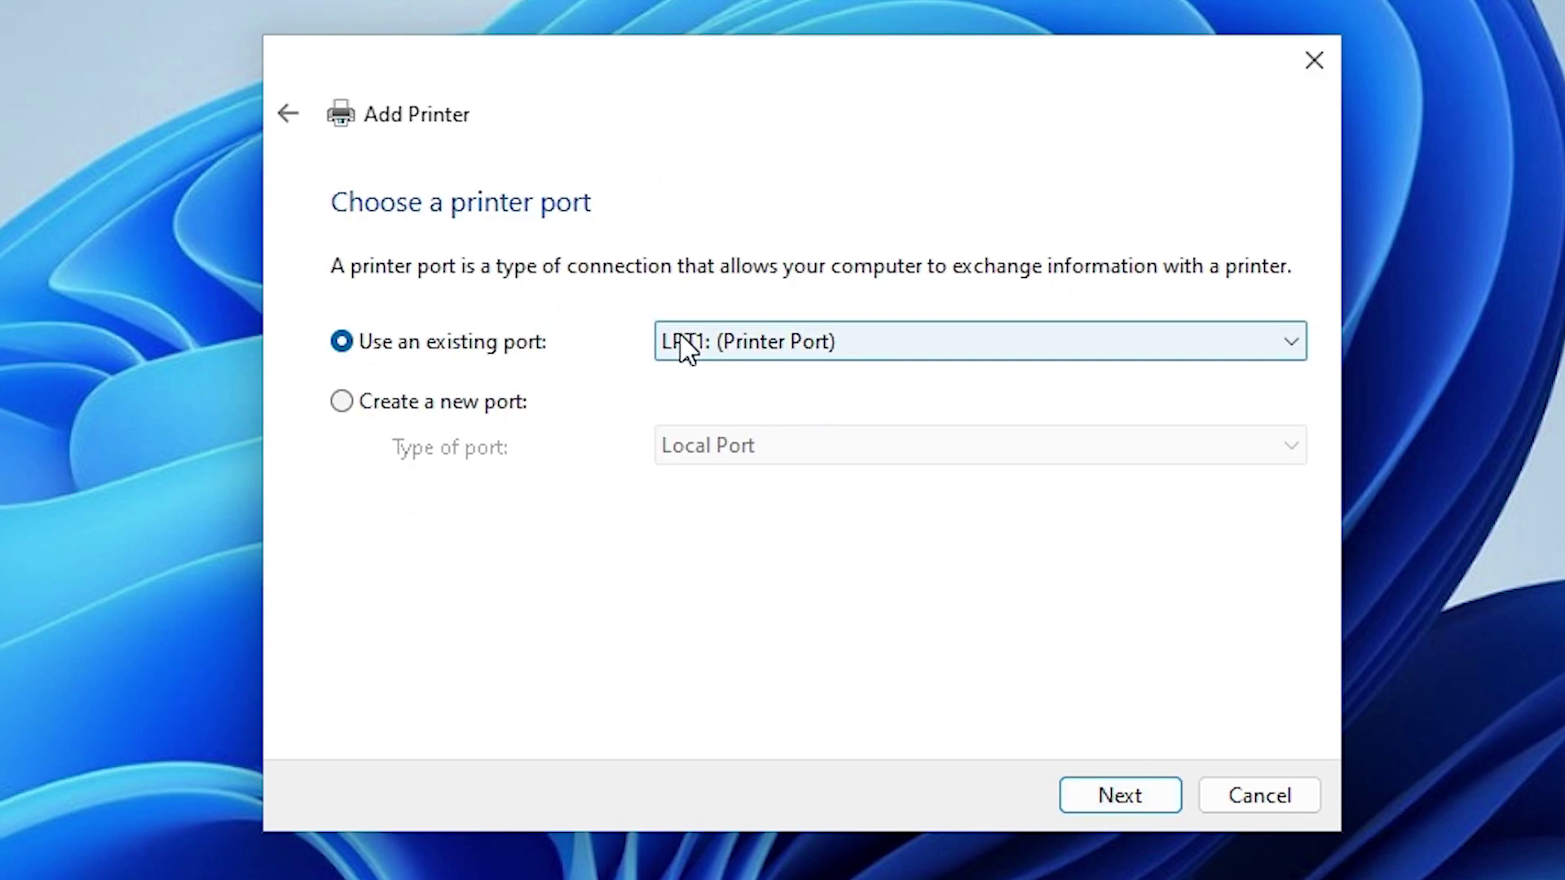
click(700, 348)
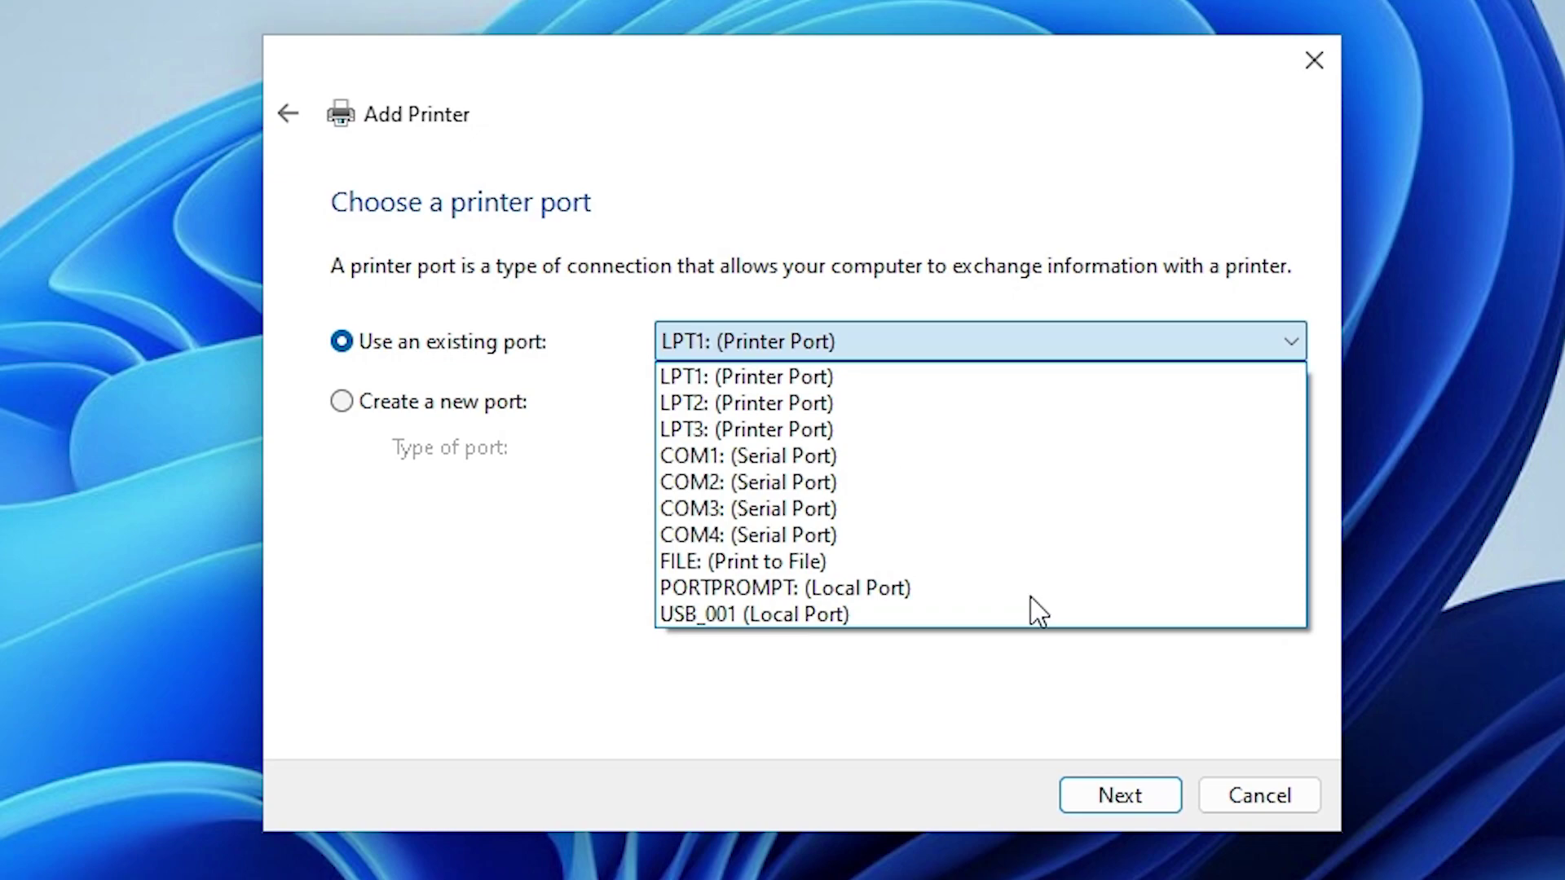
click(793, 624)
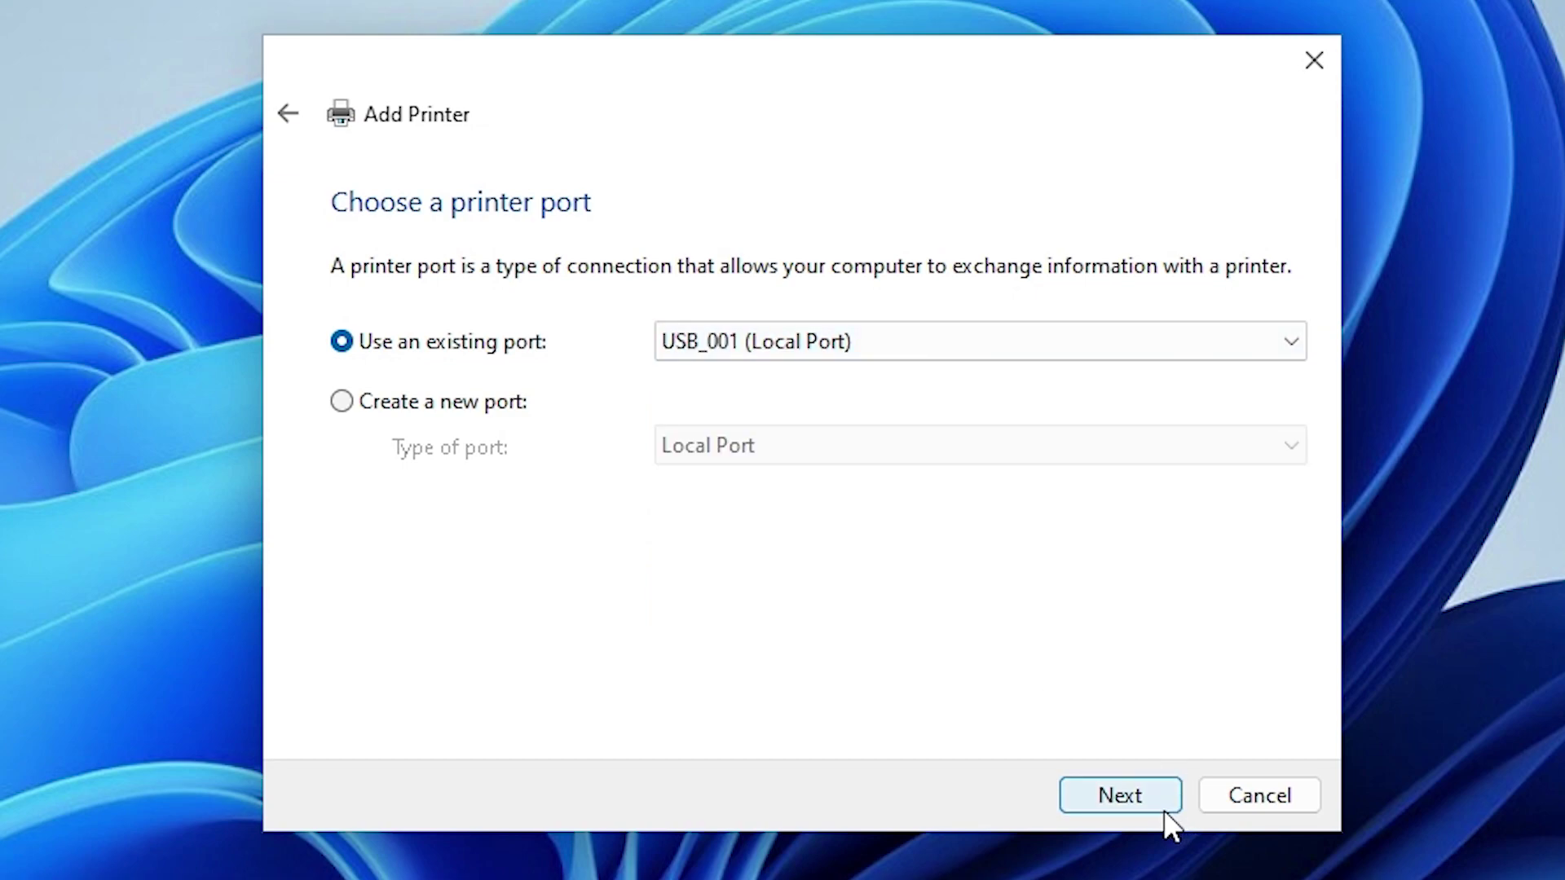
click(1121, 794)
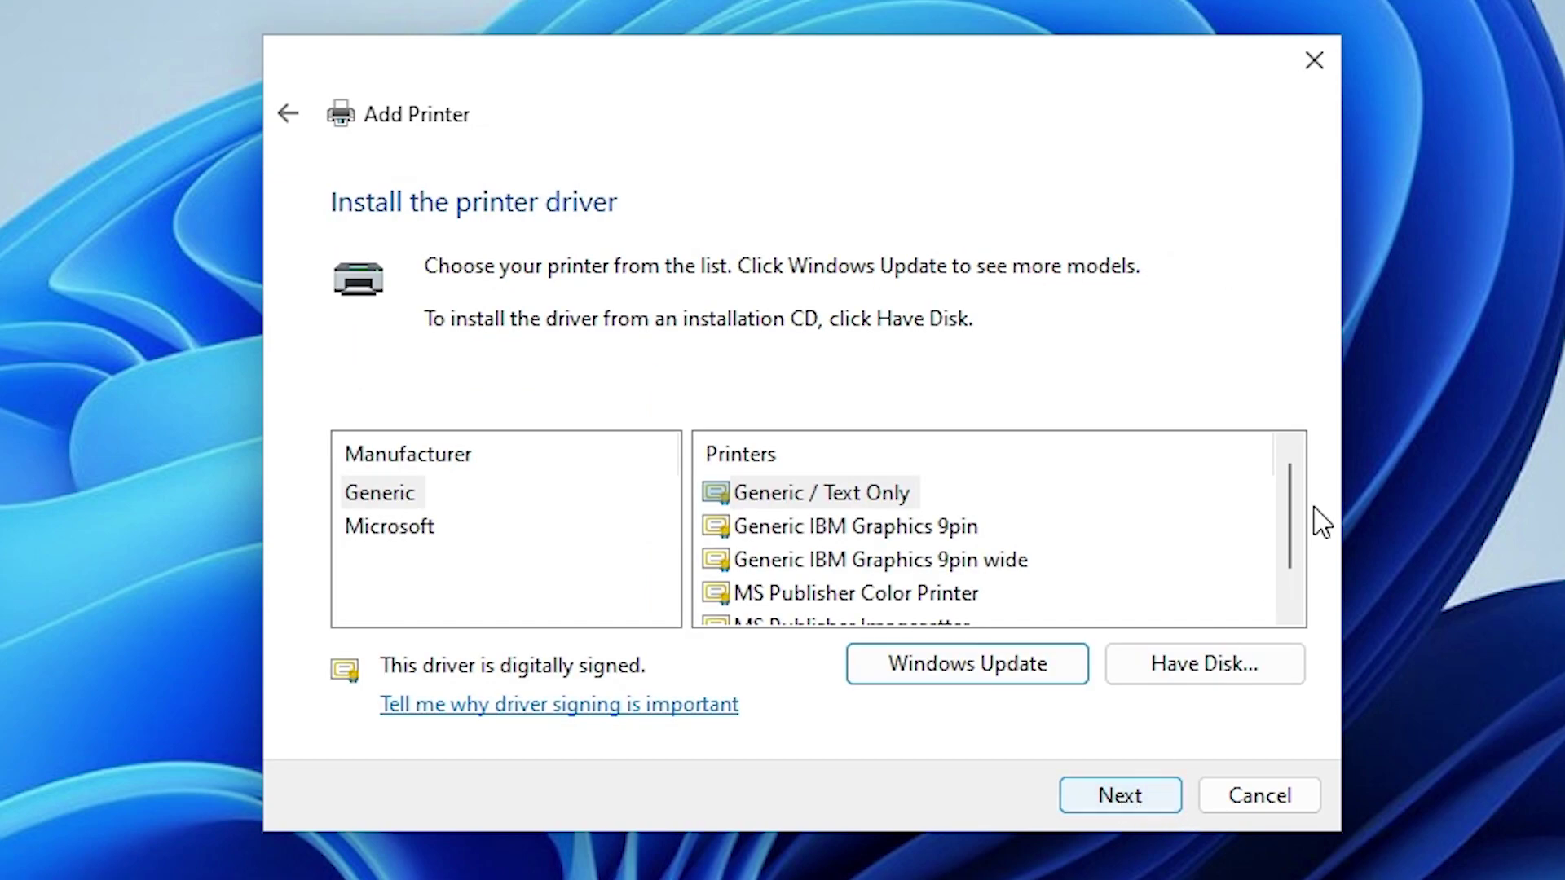
Choose to install the driver from disk and browse to the nested Hp Laserjet 1020 Plus folder on the Desktop
click(1254, 683)
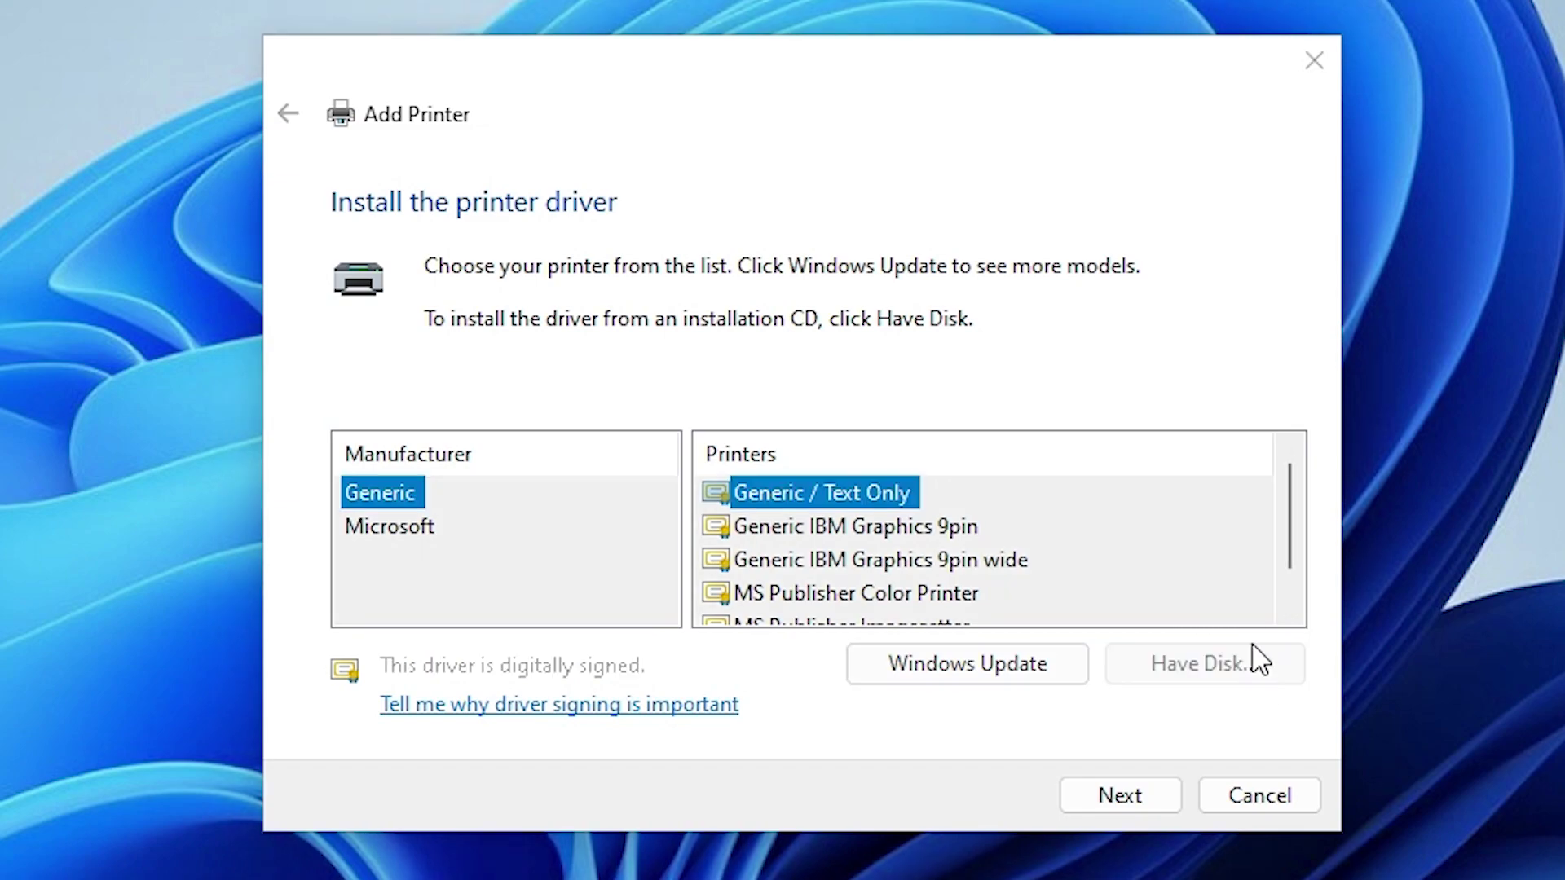
click(1064, 622)
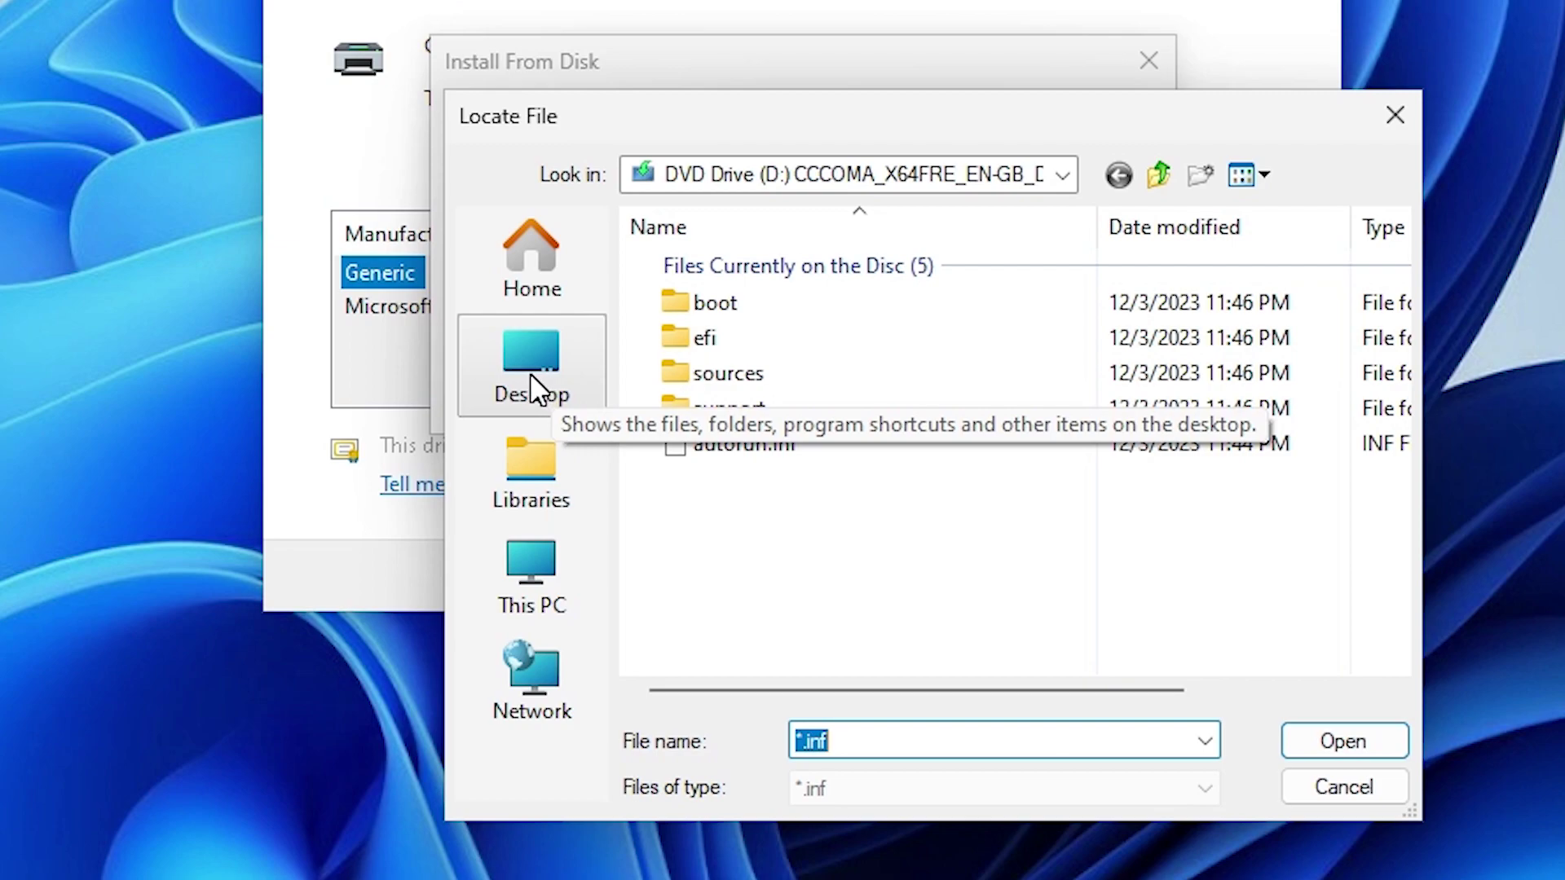
click(532, 375)
scroll(876, 521, down, 2)
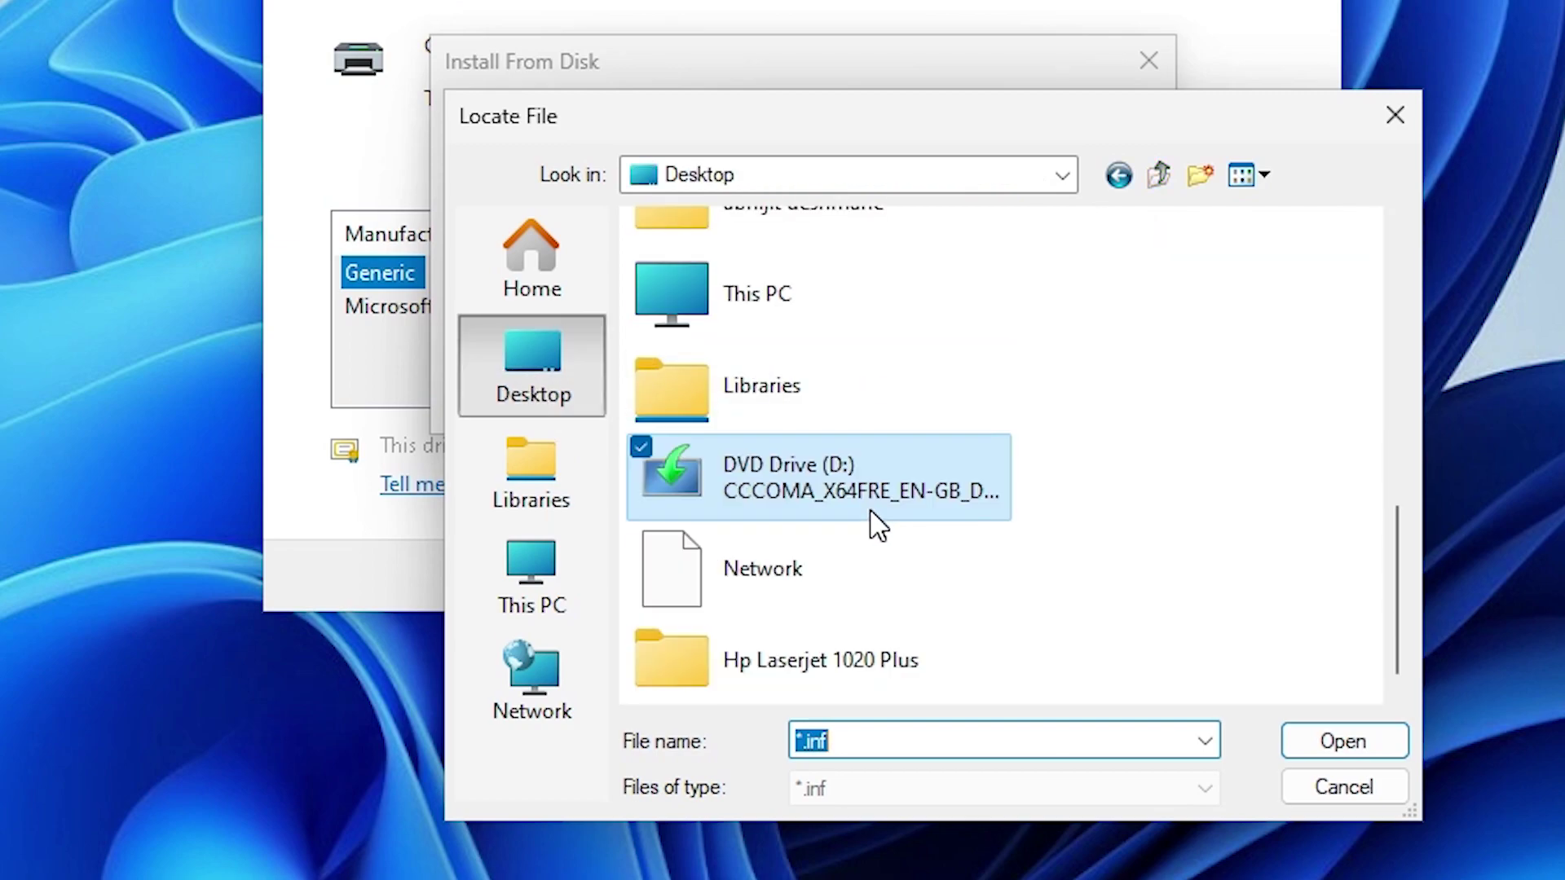
double_click(831, 672)
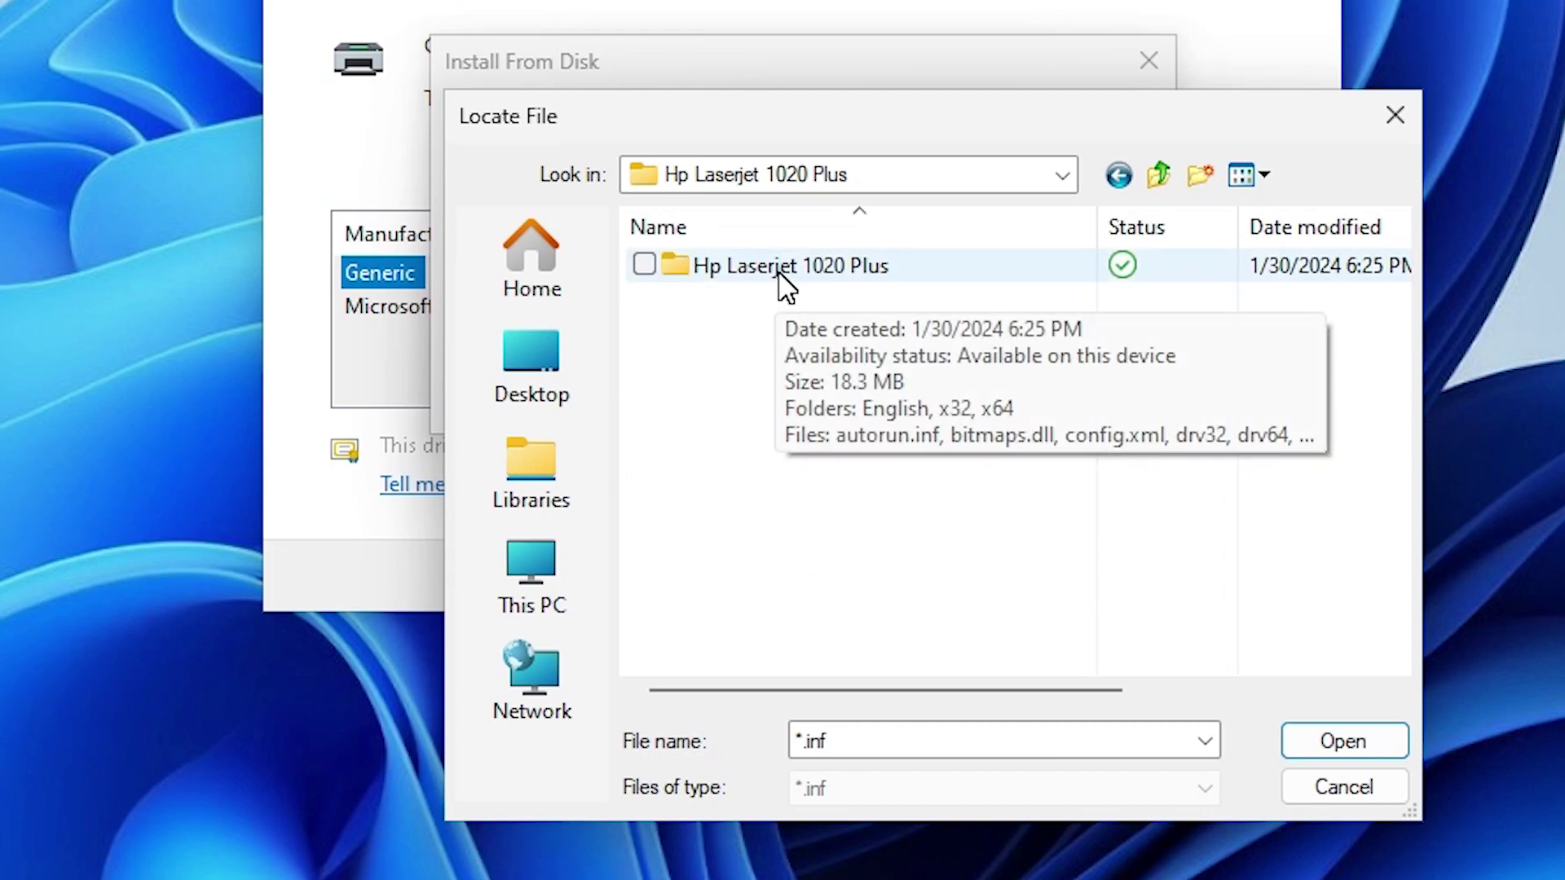
double_click(781, 275)
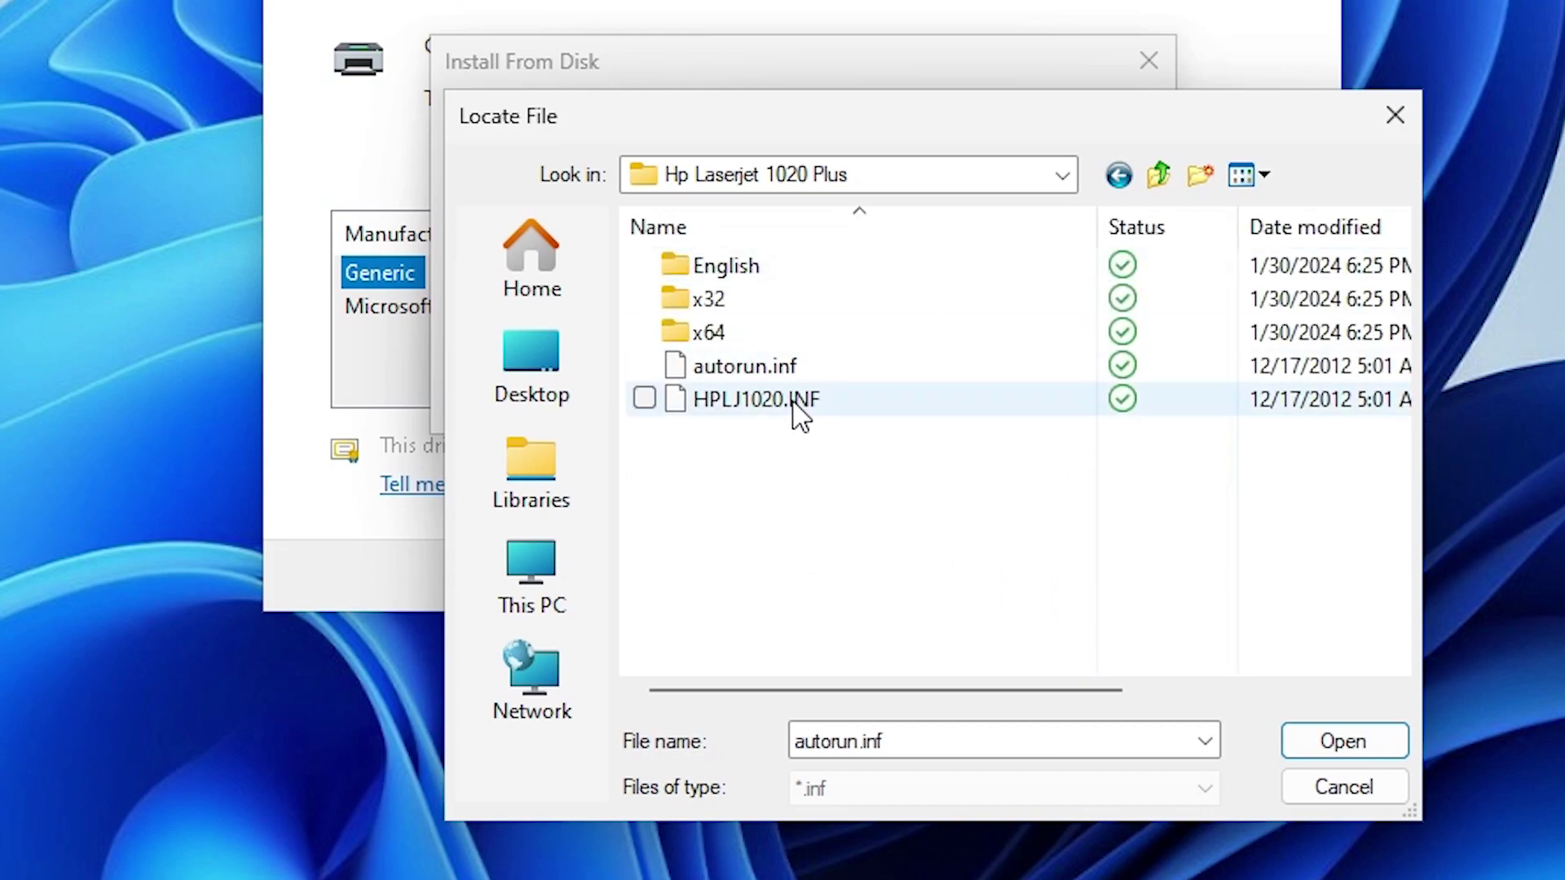
Open autorun.inf from the driver folder and confirm that folder as the source of the manufacturer's files
click(761, 374)
click(811, 414)
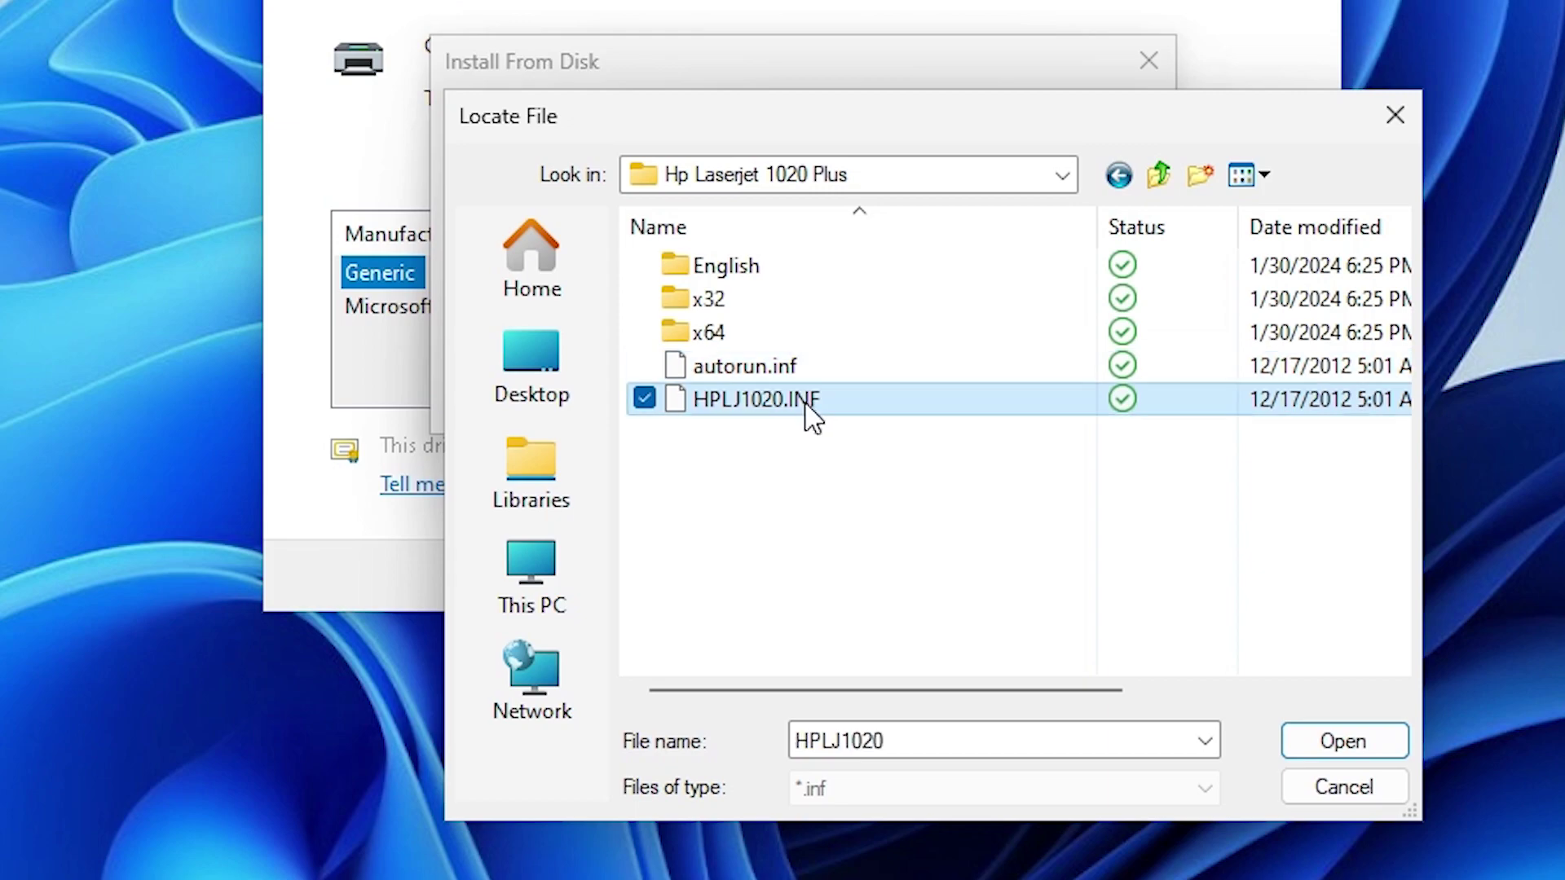
click(786, 365)
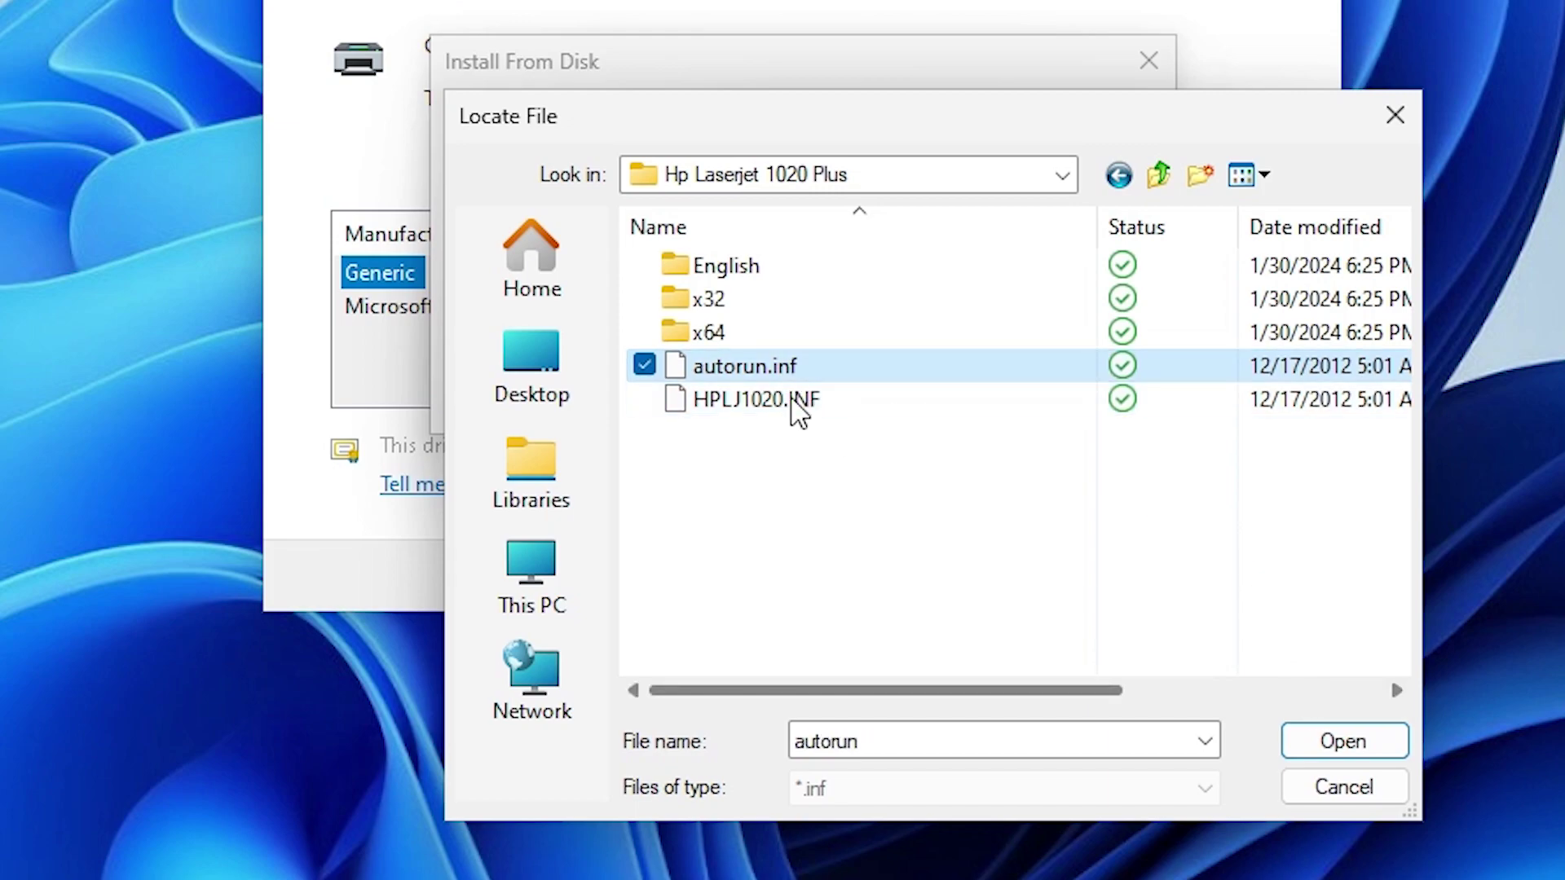
click(1342, 743)
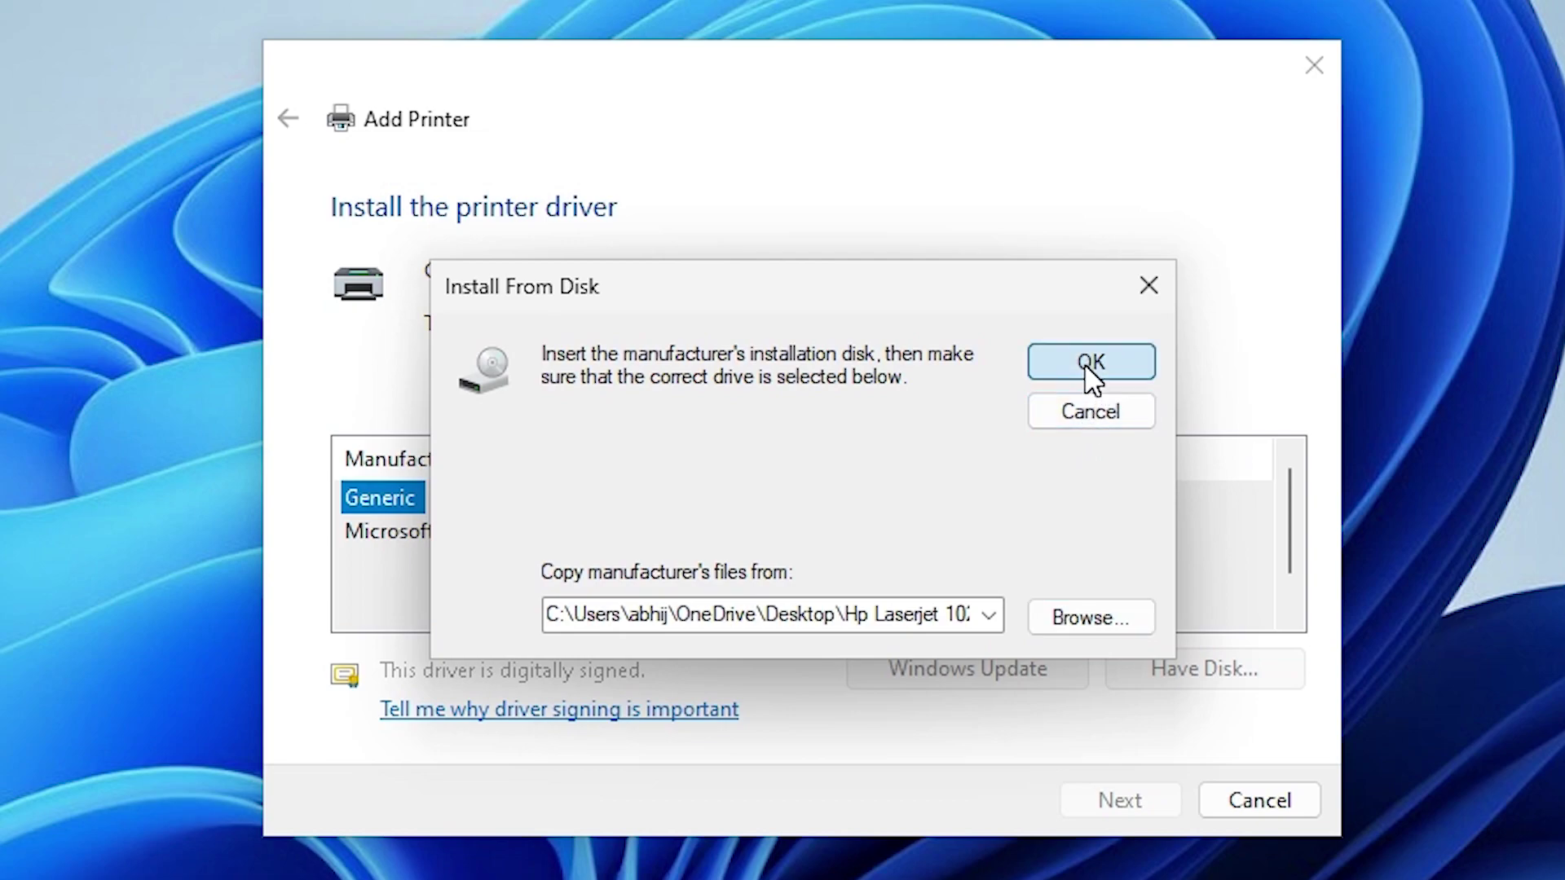
click(1088, 141)
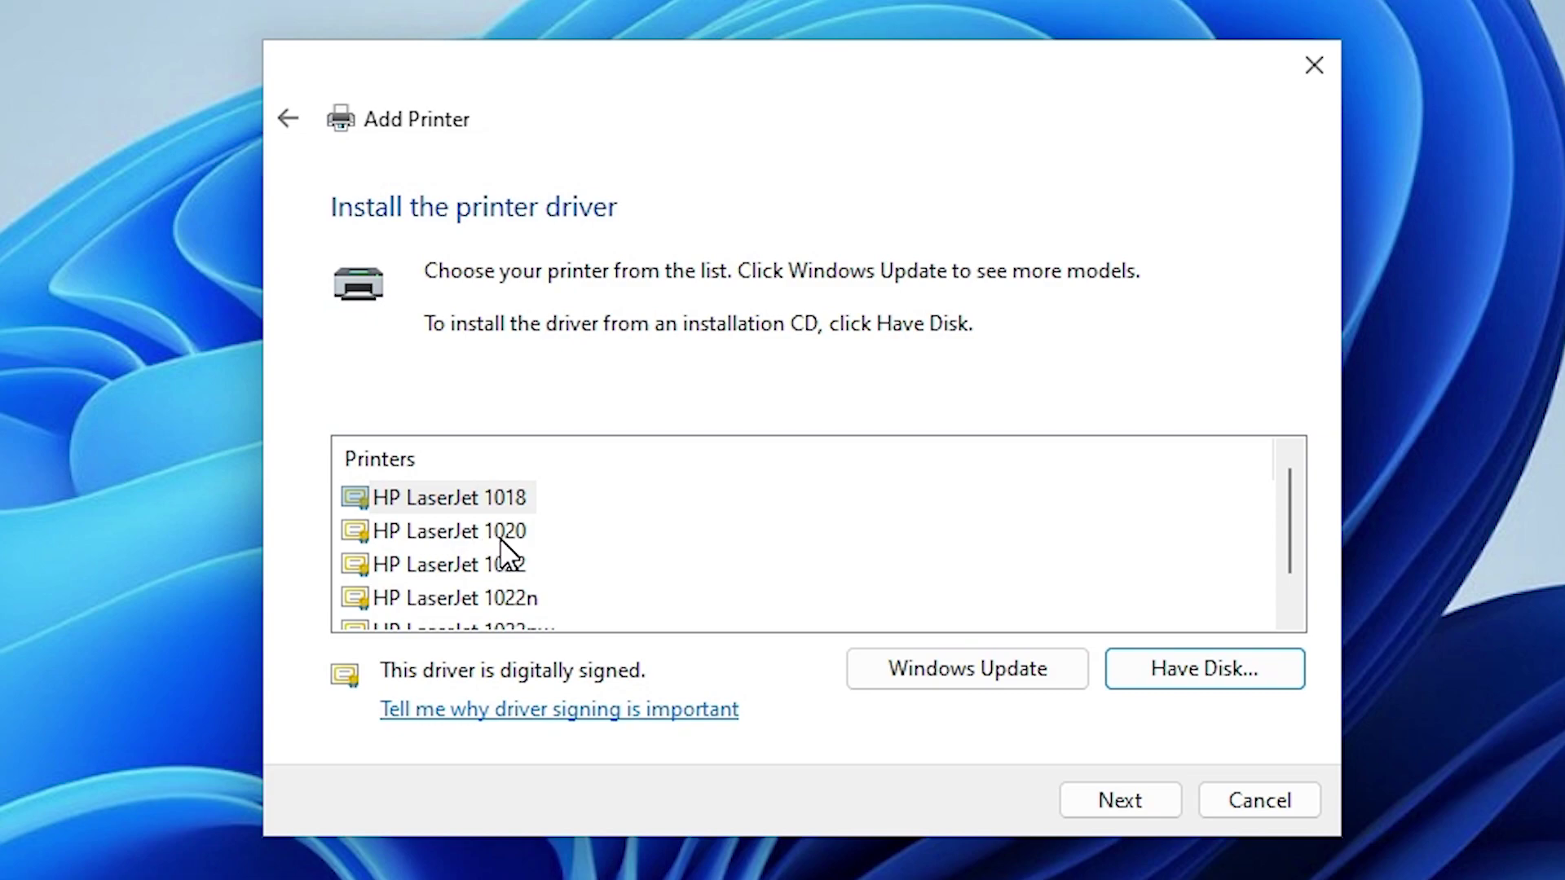
Choose the HP LaserJet 1020 driver and name the printer HP LaserJet 1020 Plus
click(521, 531)
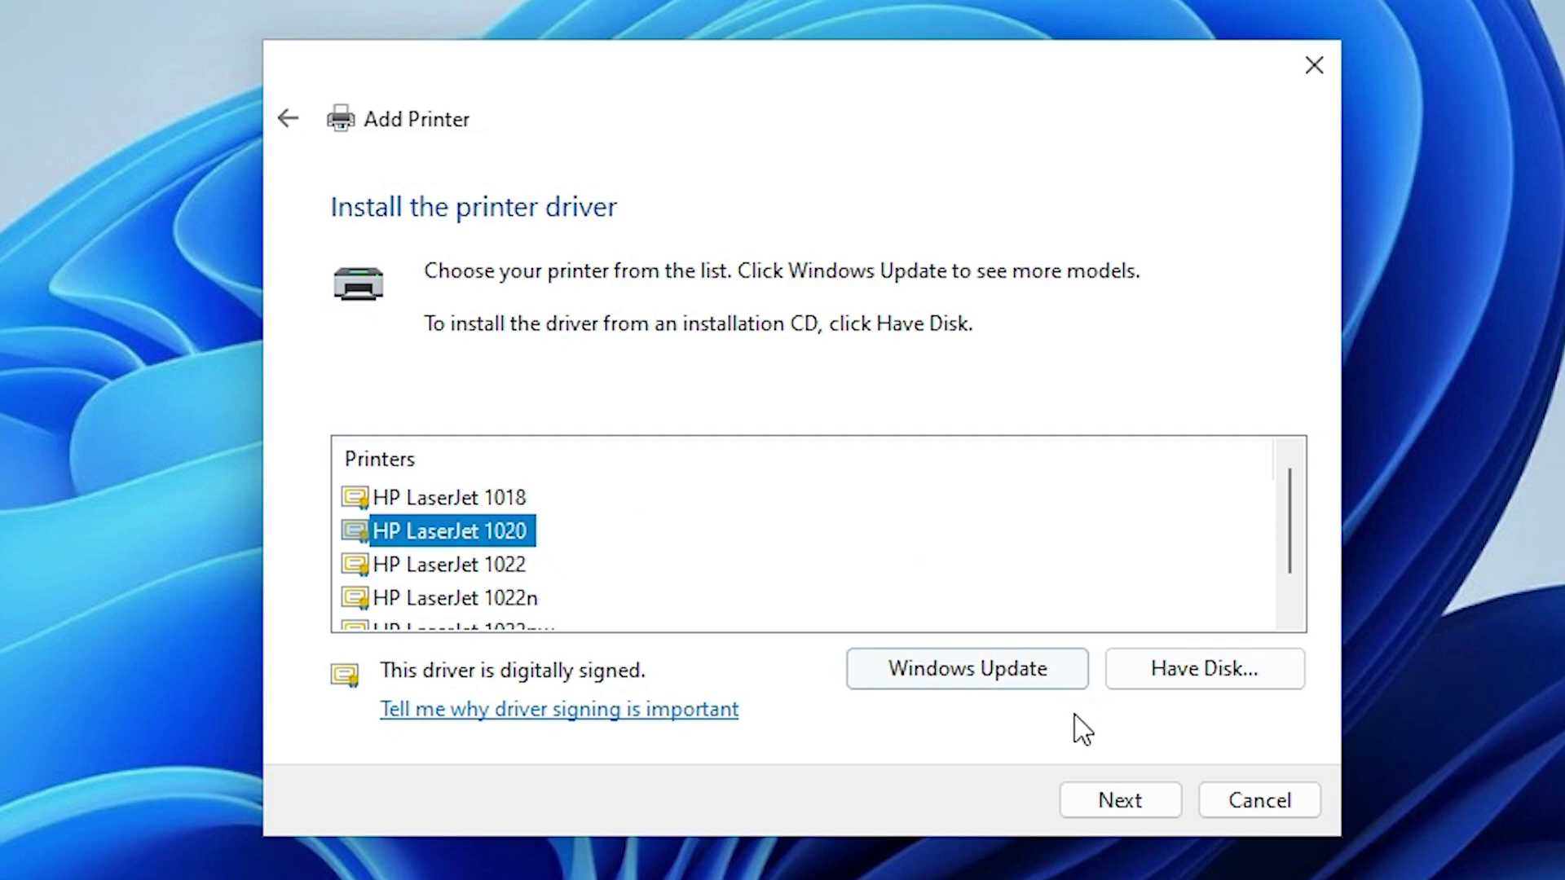
click(1097, 803)
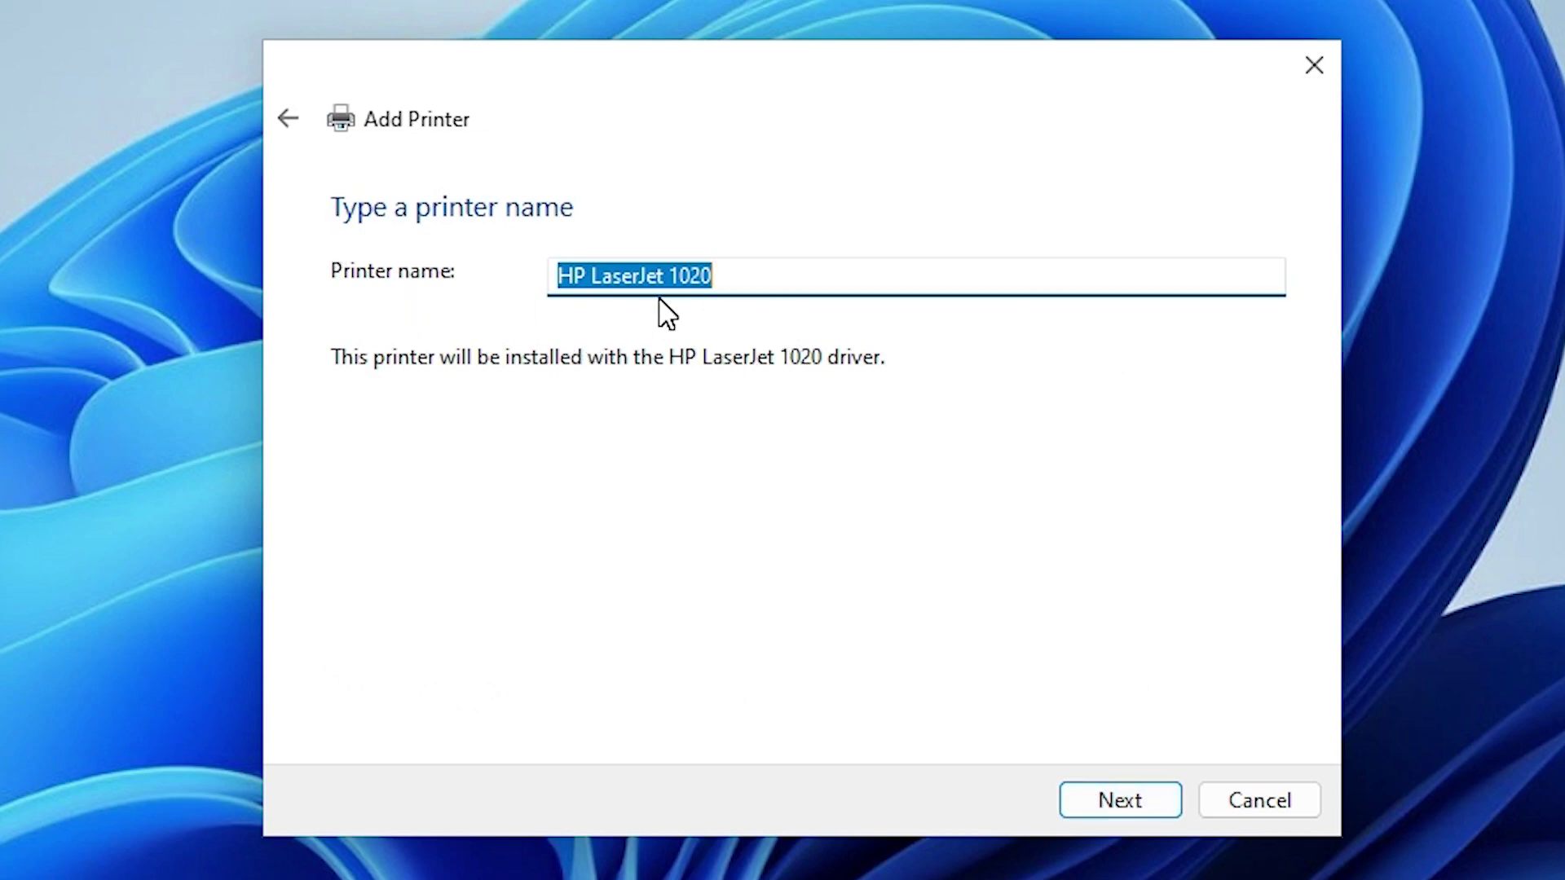
click(733, 277)
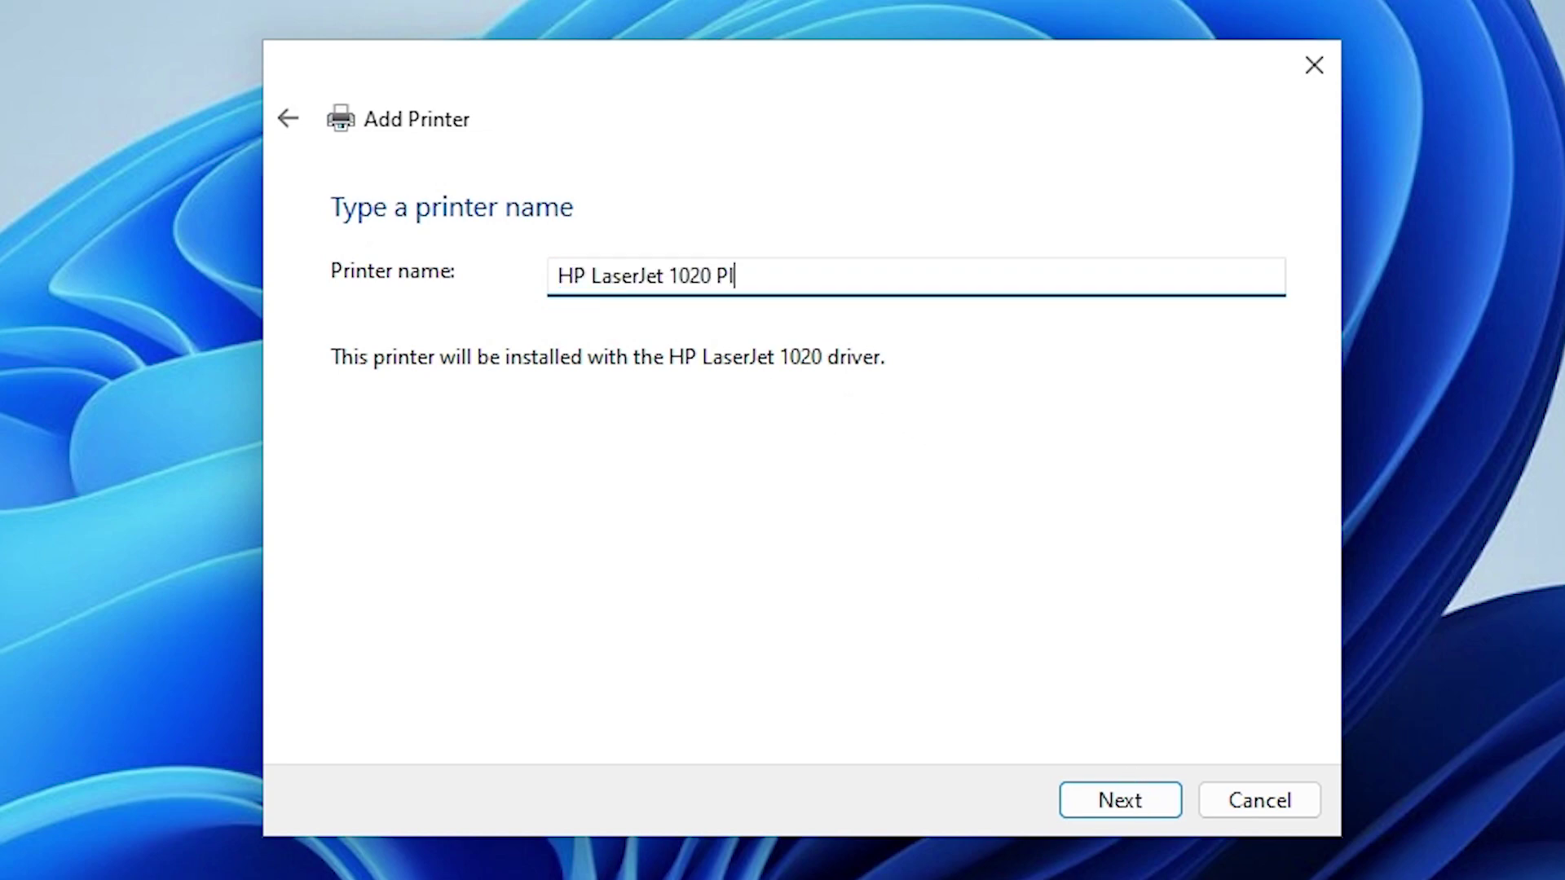
click(1110, 801)
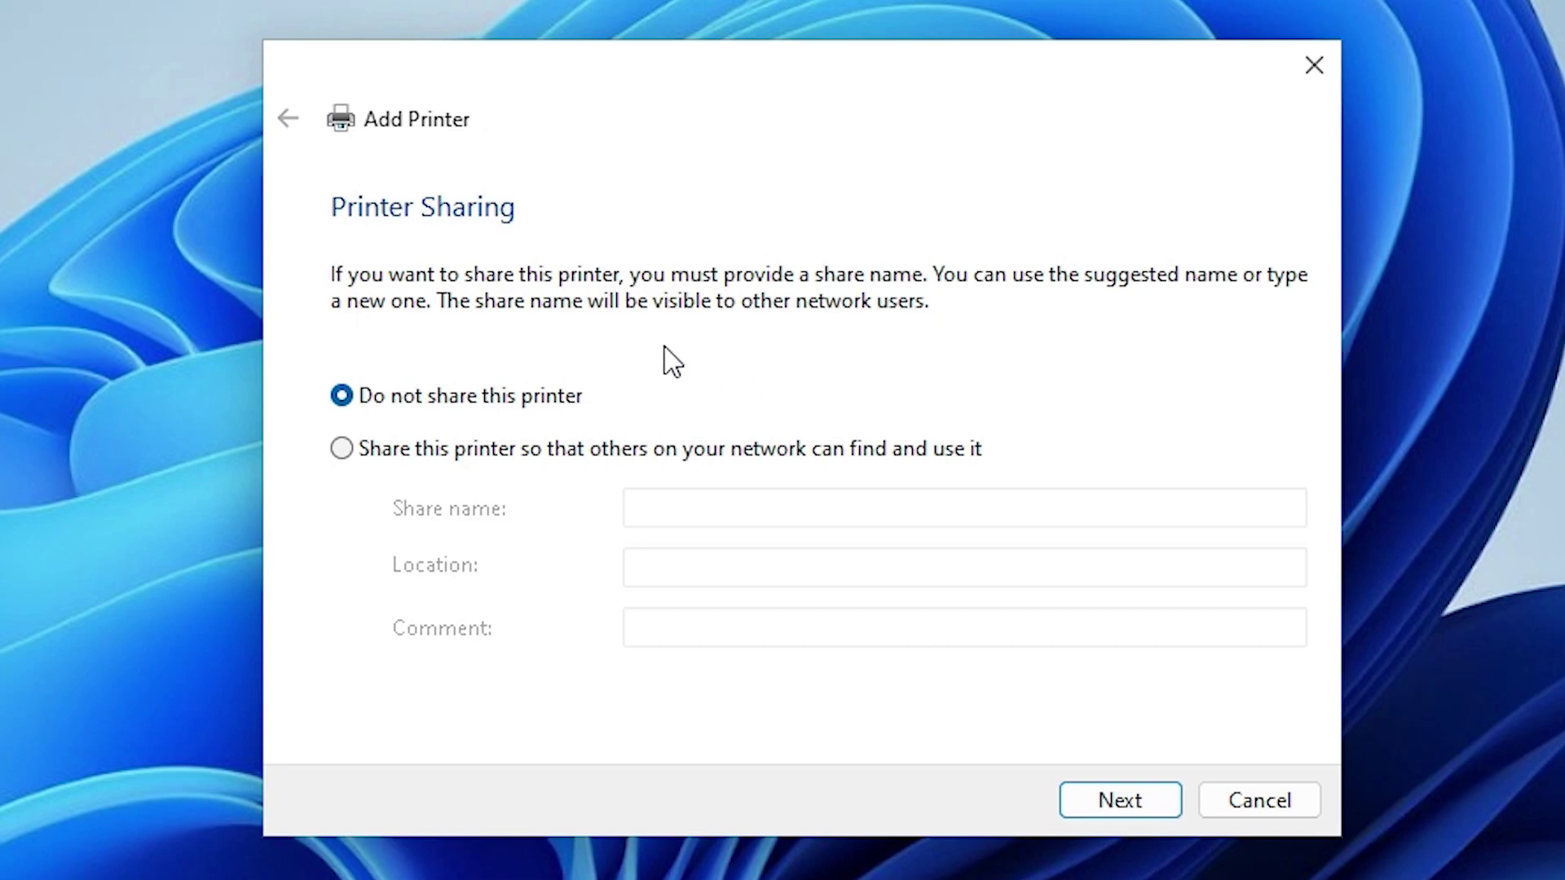
Set the printer as not shared and finish the Add Printer wizard without printing a test page
click(389, 456)
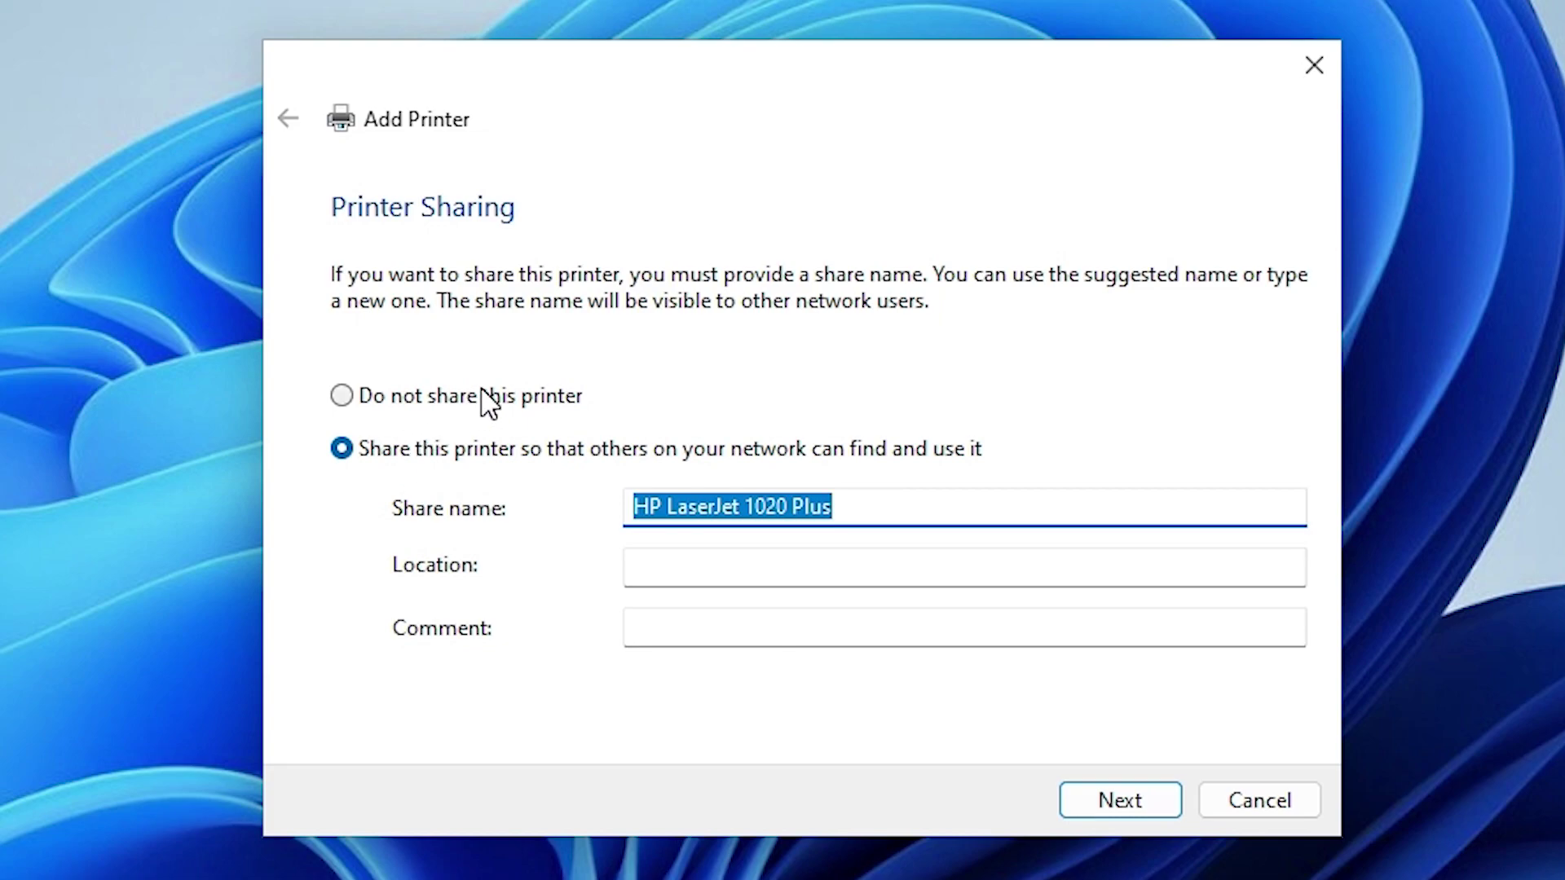
click(438, 410)
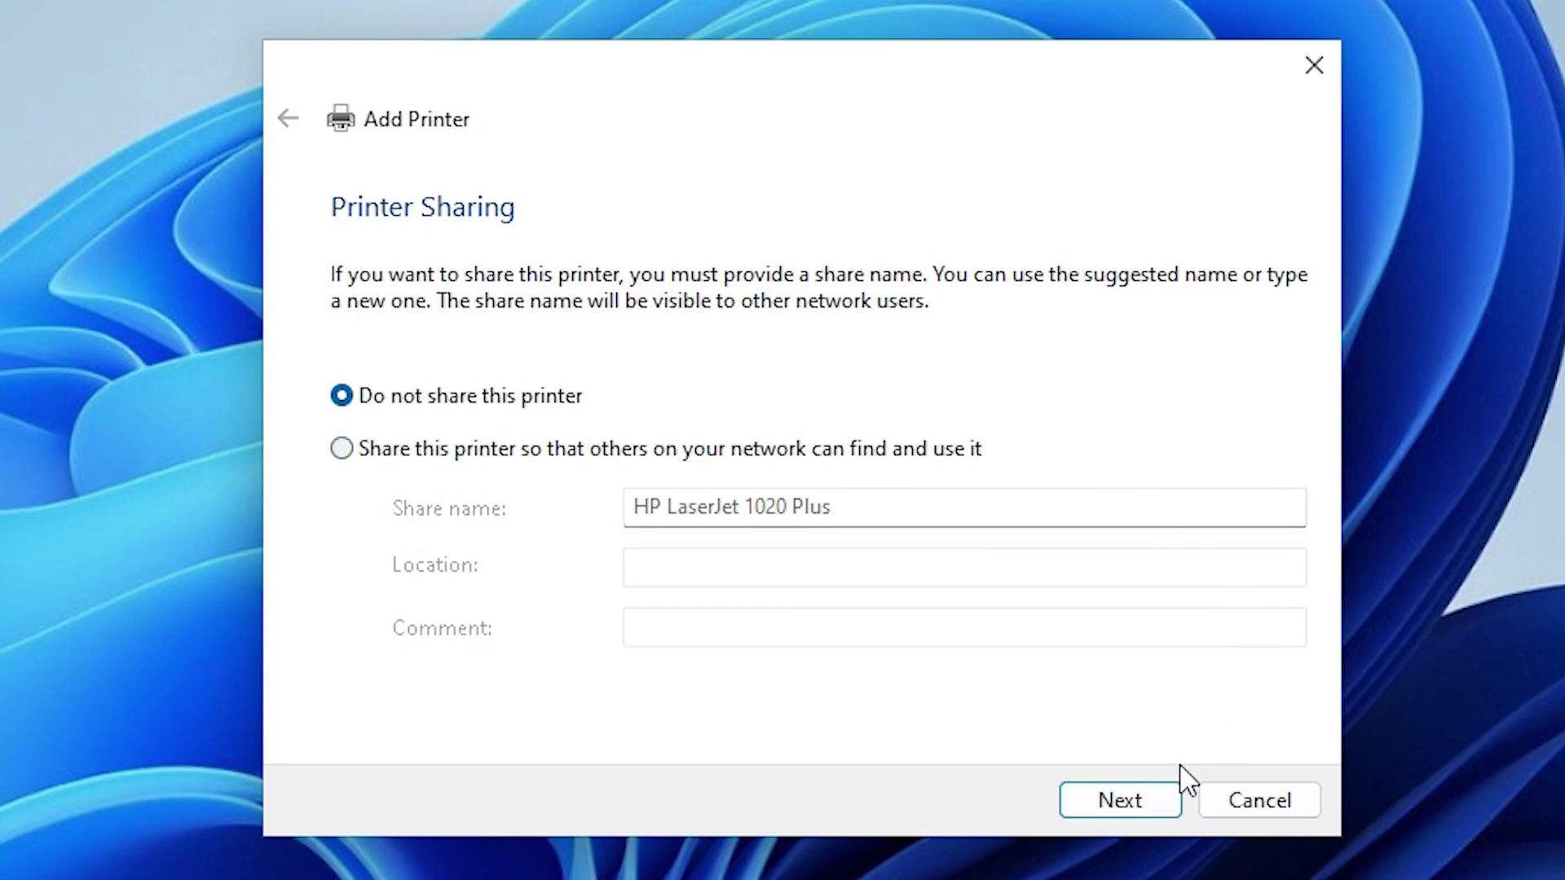
click(1130, 811)
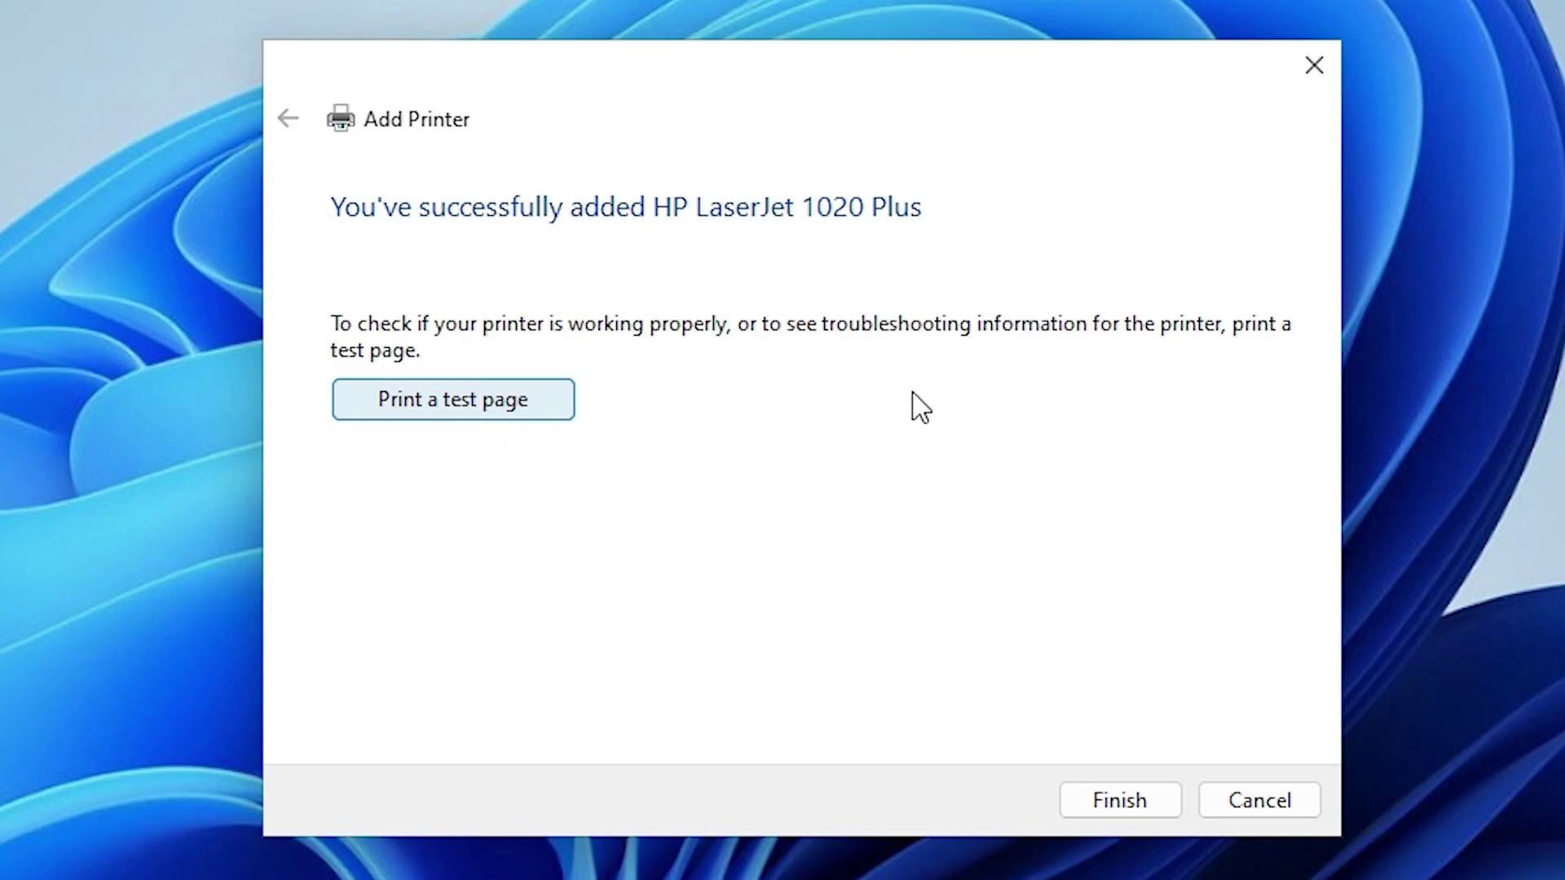
click(1164, 811)
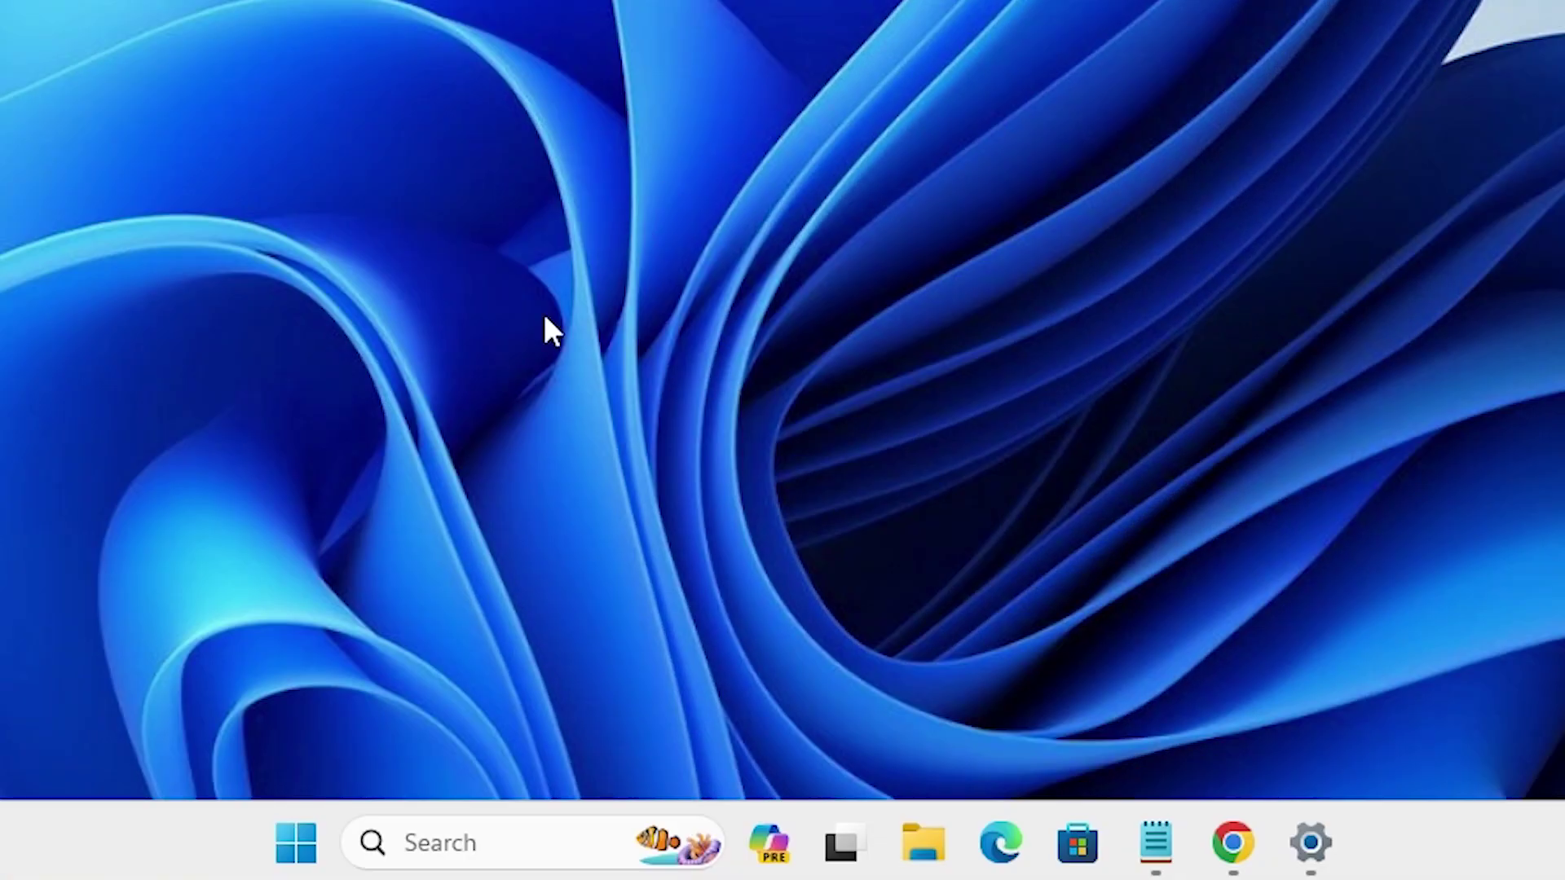
Restart the computer
click(314, 846)
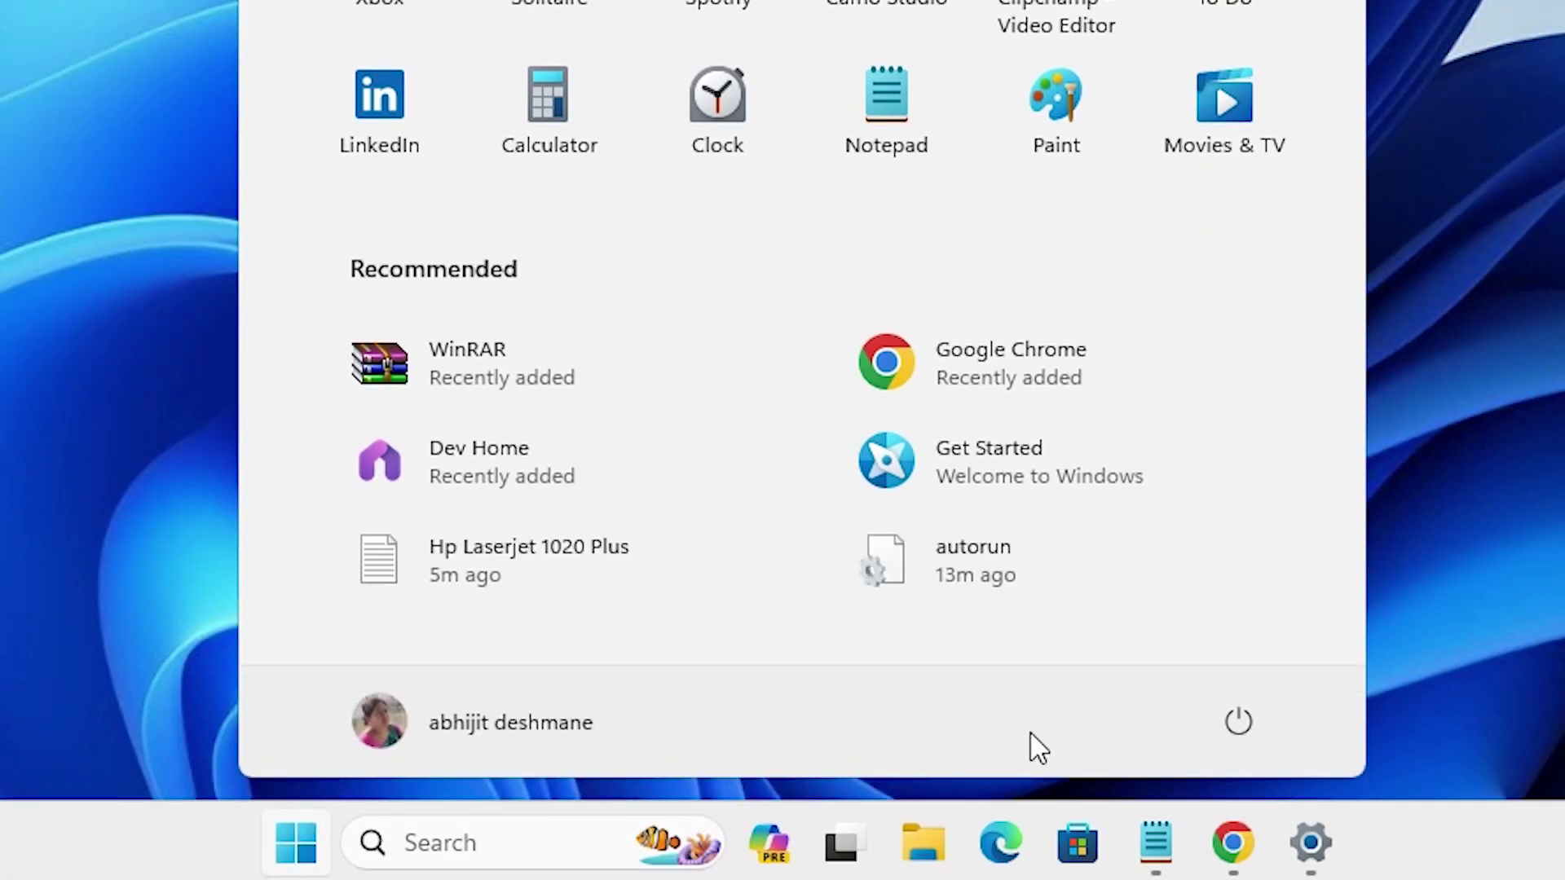
click(1240, 713)
click(1240, 643)
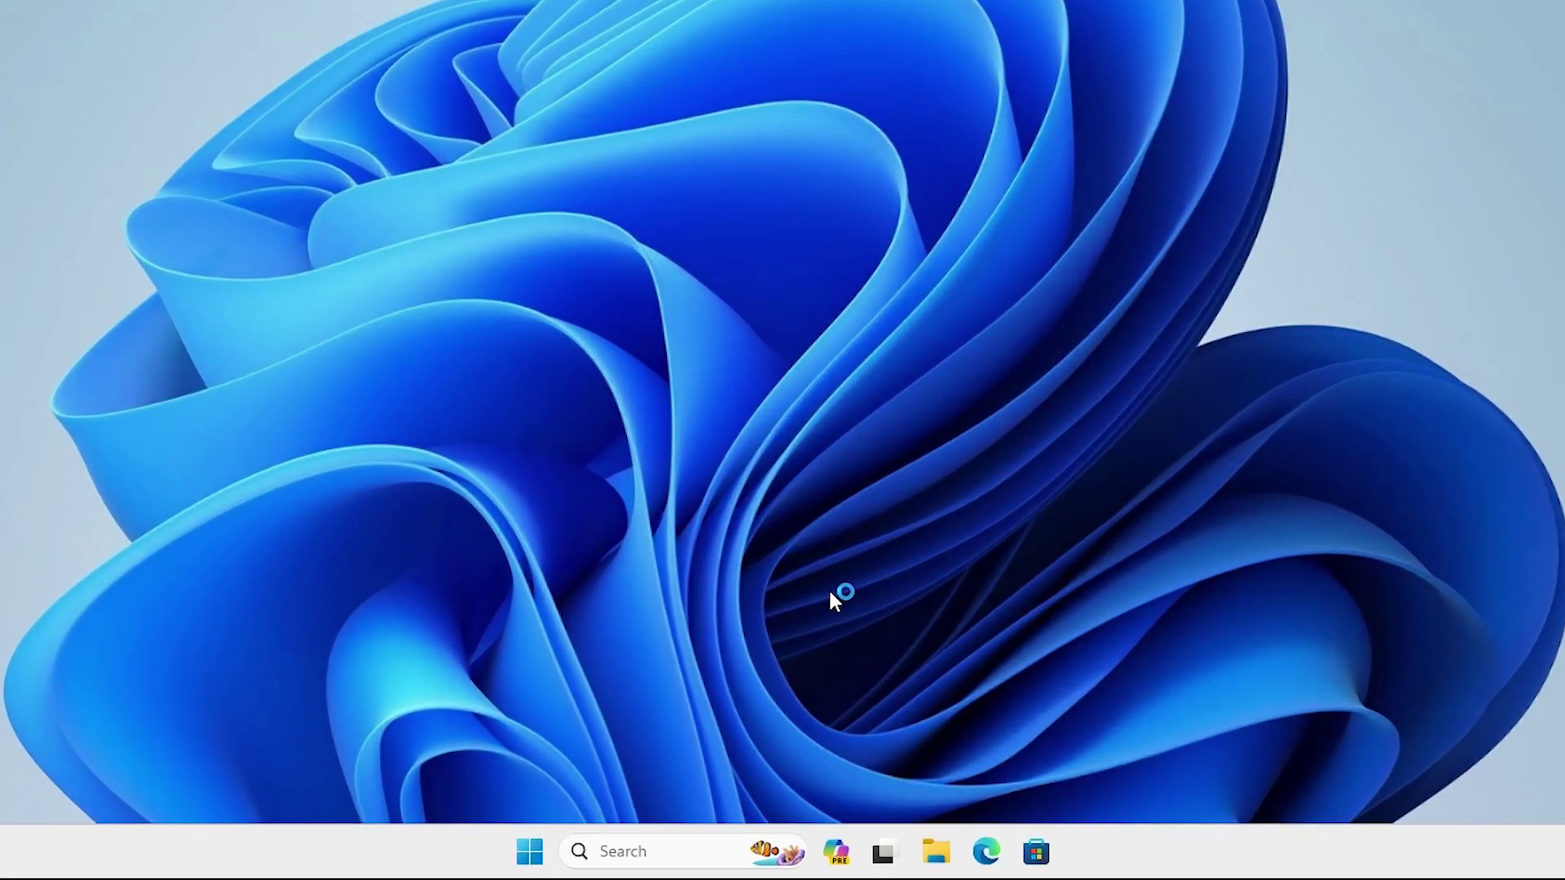
Search for "pr" to check the installed printer in Printers & scanners settings, and dismiss the OneDrive file-removal notification
click(532, 852)
text(pr)
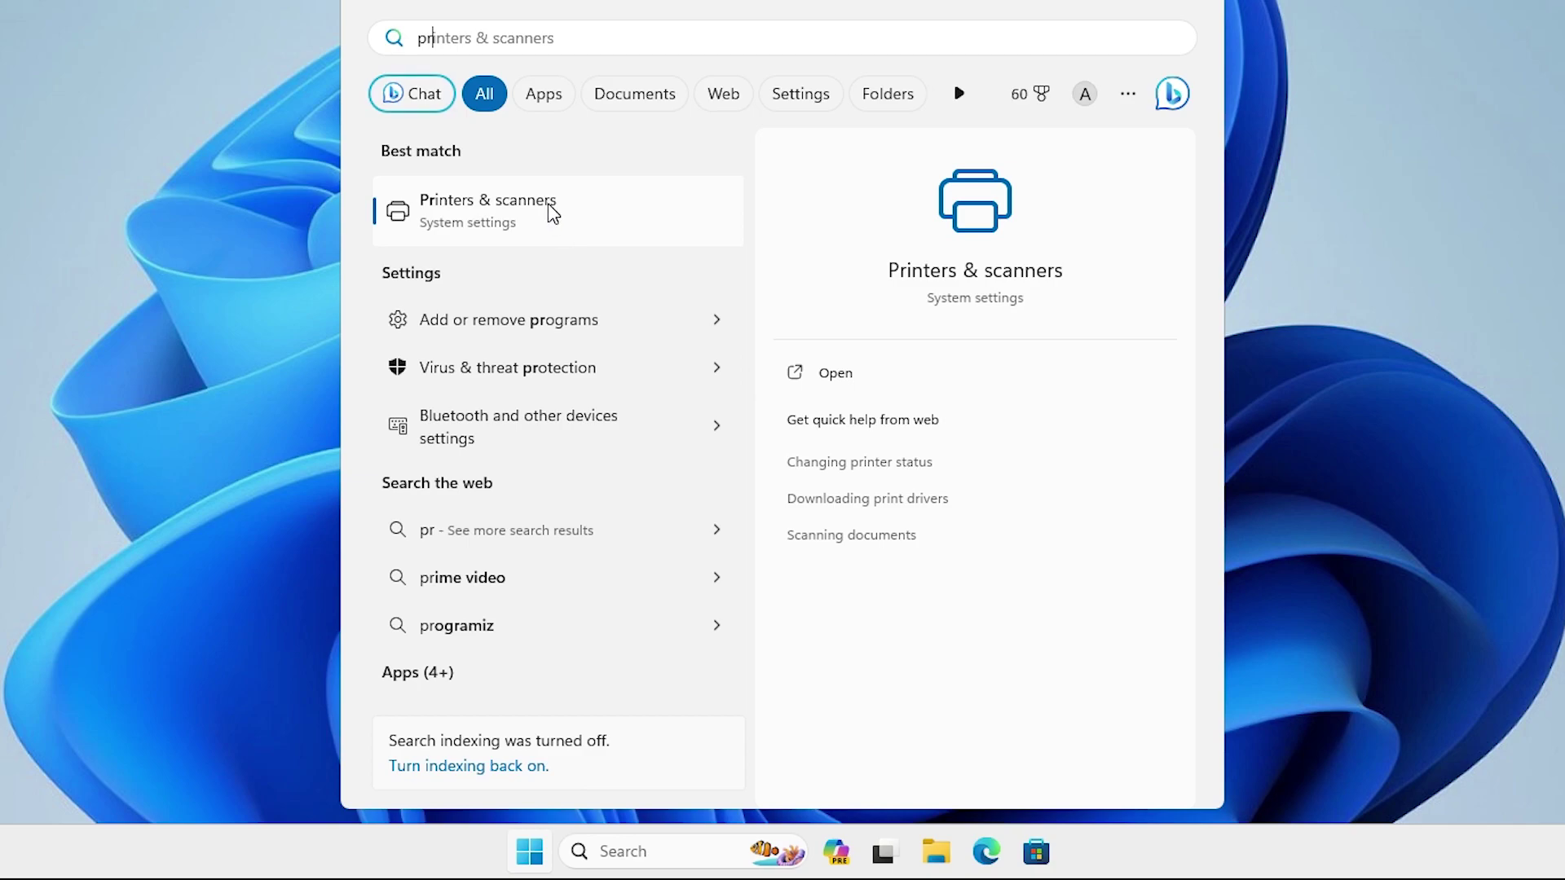
click(551, 211)
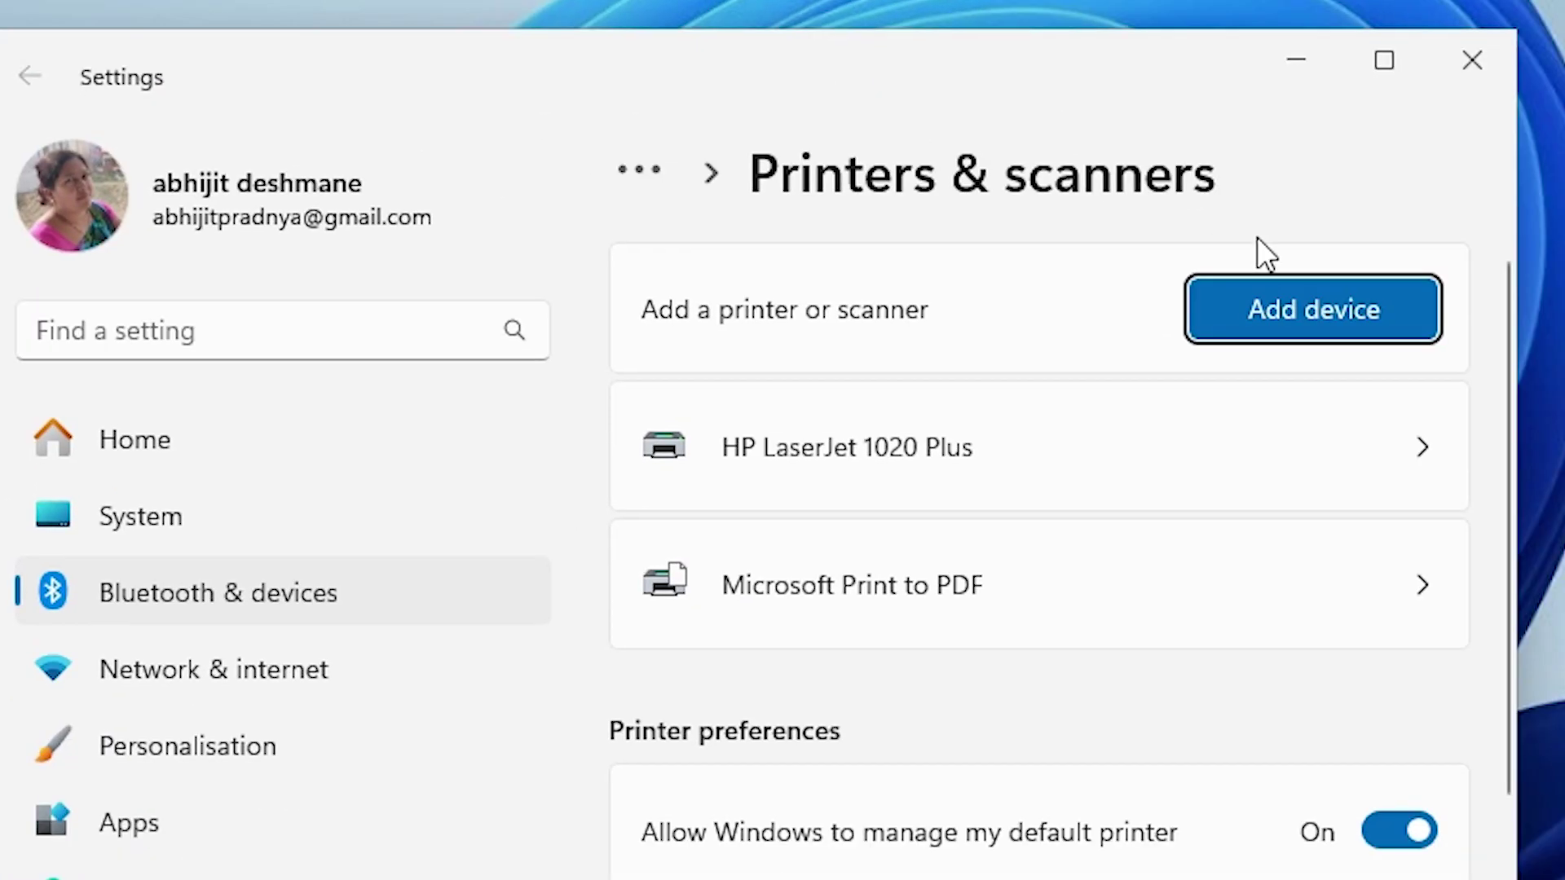
click(1050, 595)
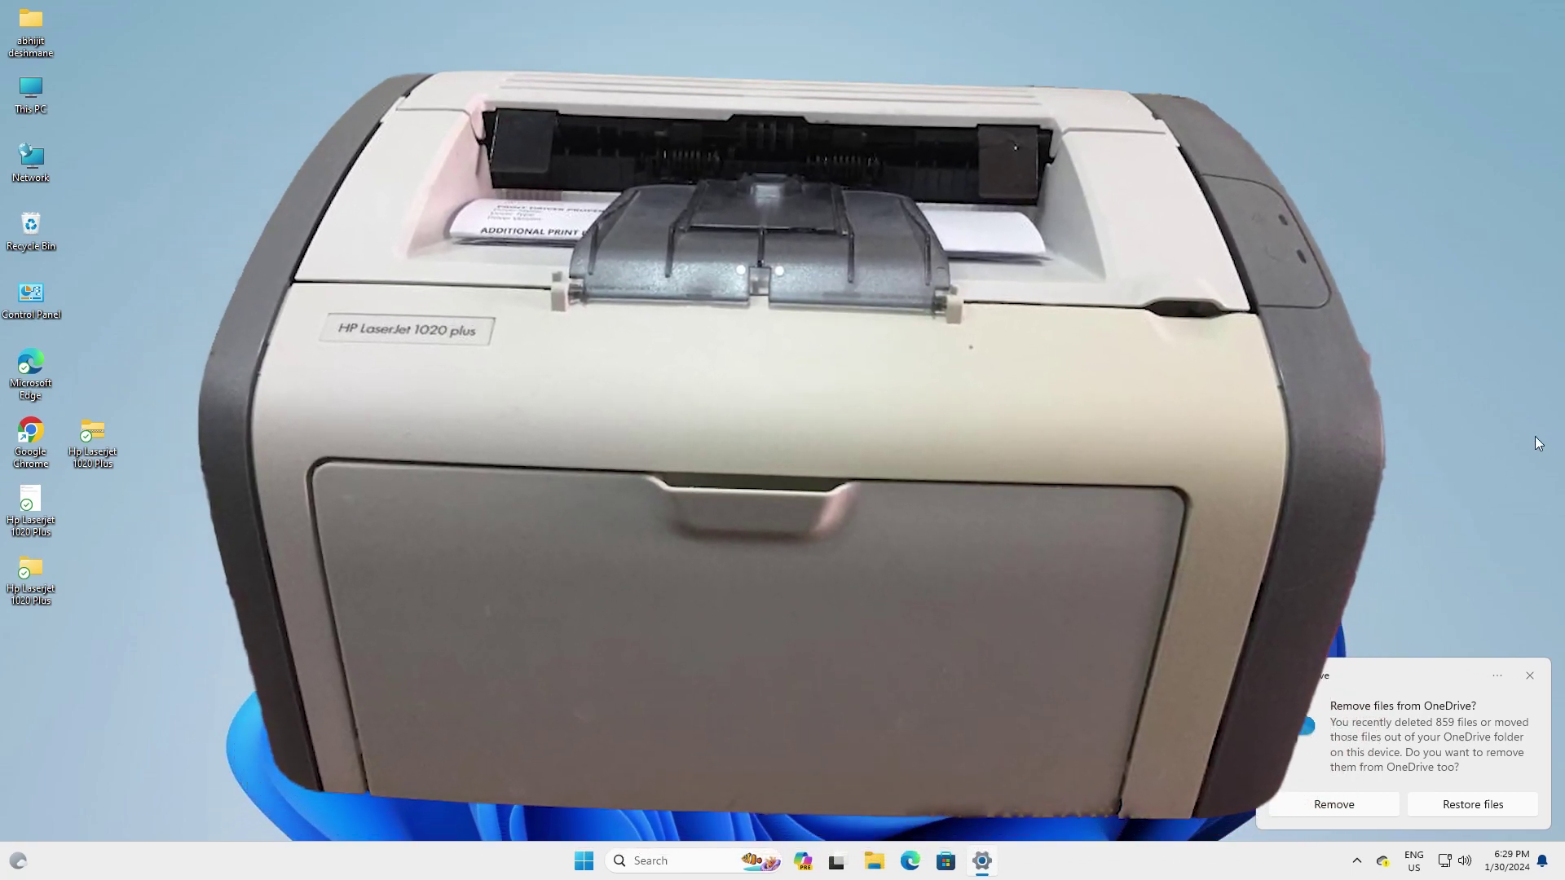
click(1530, 677)
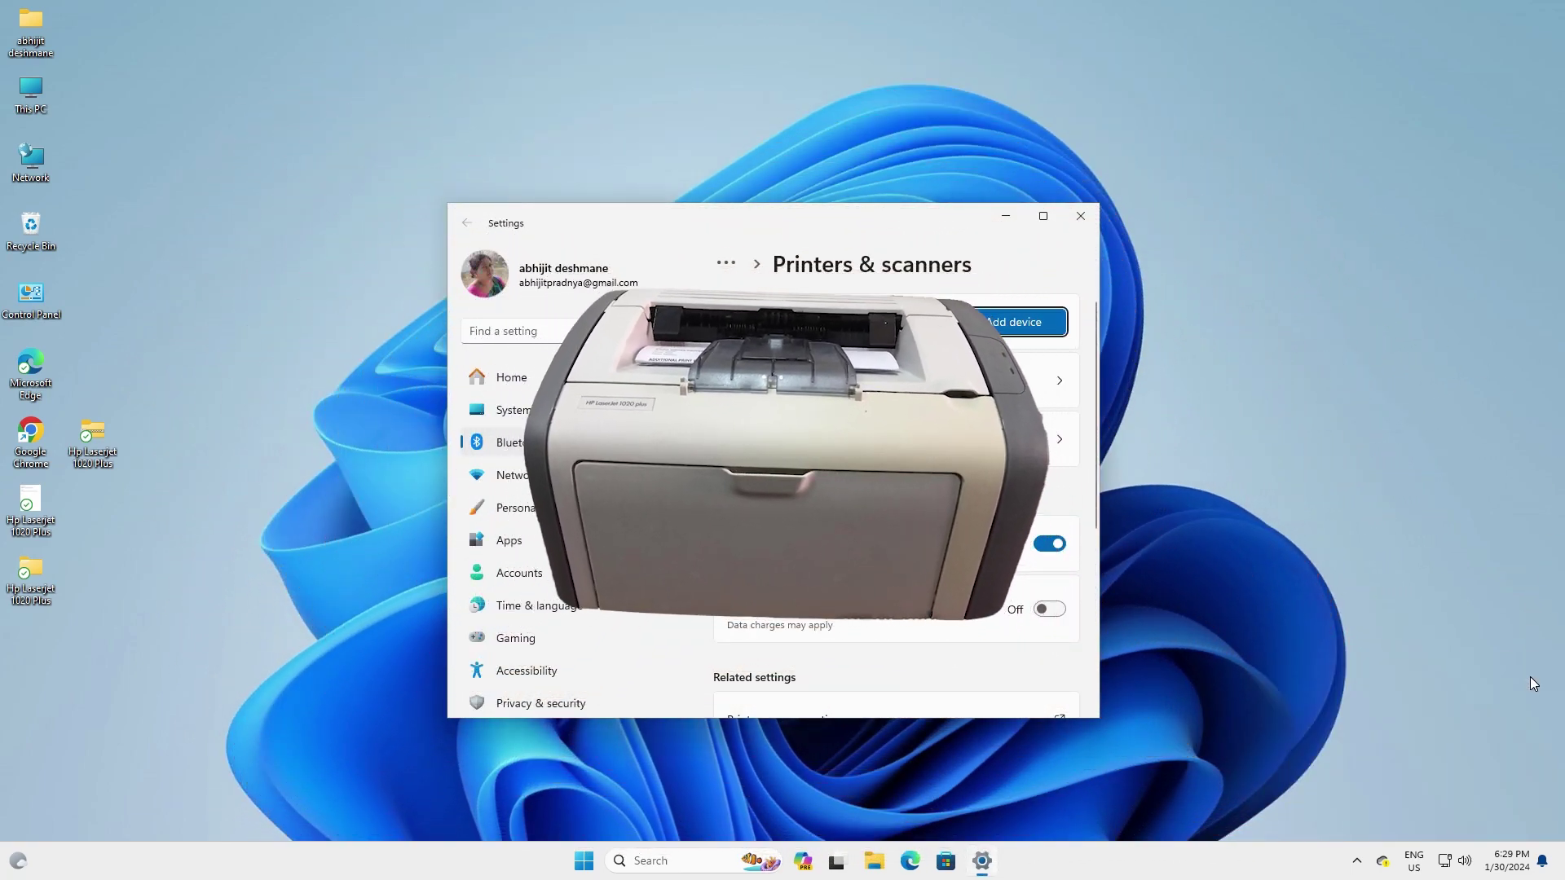